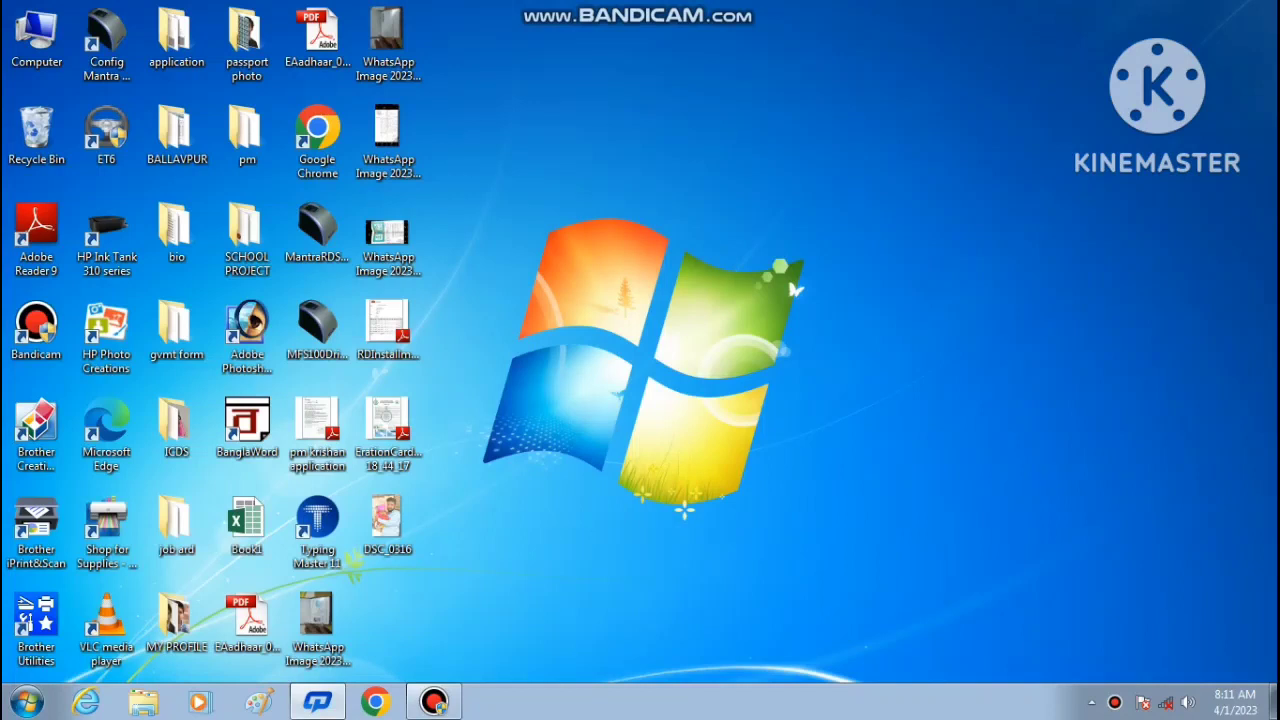
Open the desktop photo DSC_0316 in Adobe Photoshop and enlarge its document window.
{"action": "double_click", "coordinate": [387, 524]}
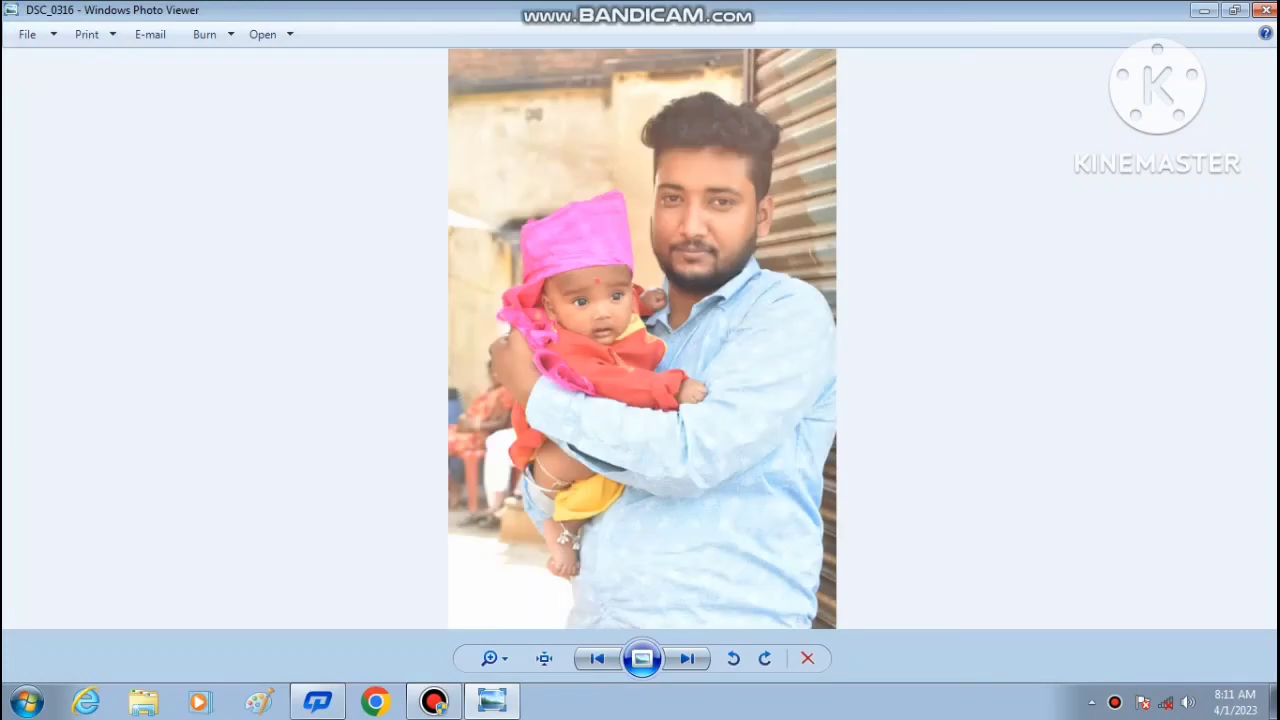
{"action": "left_click", "coordinate": [263, 34]}
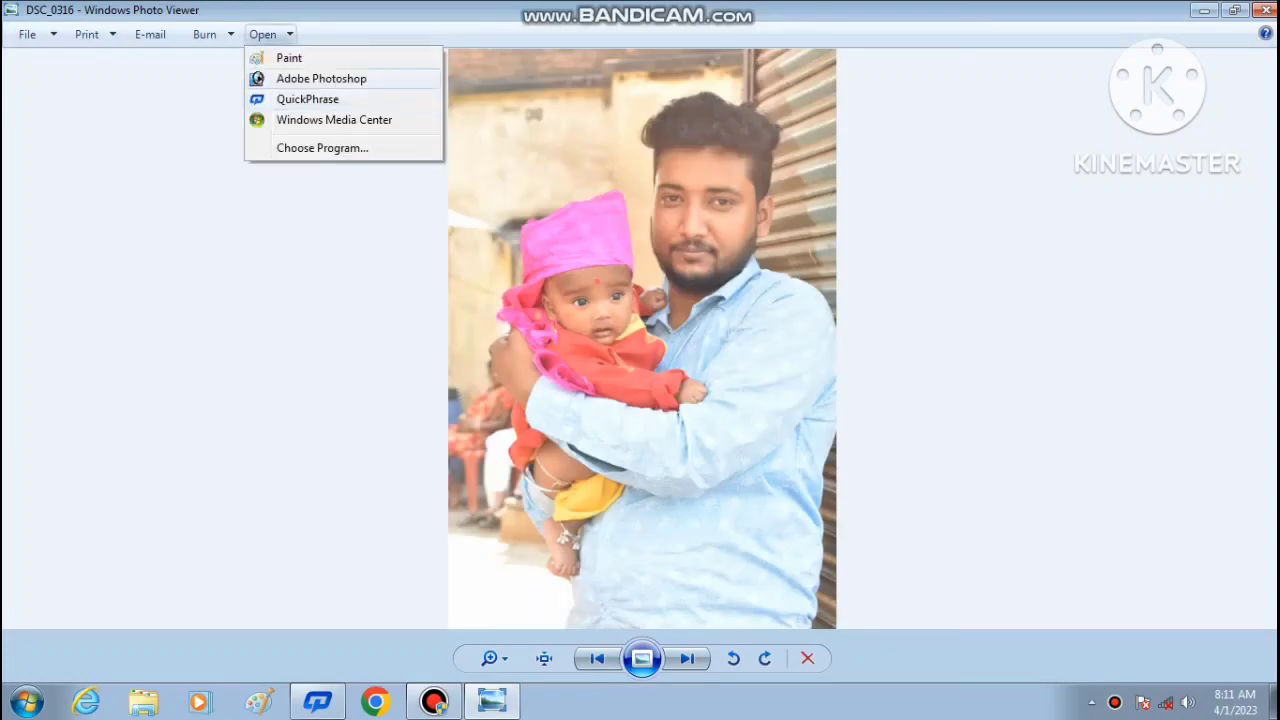
{"action": "left_click", "coordinate": [321, 79]}
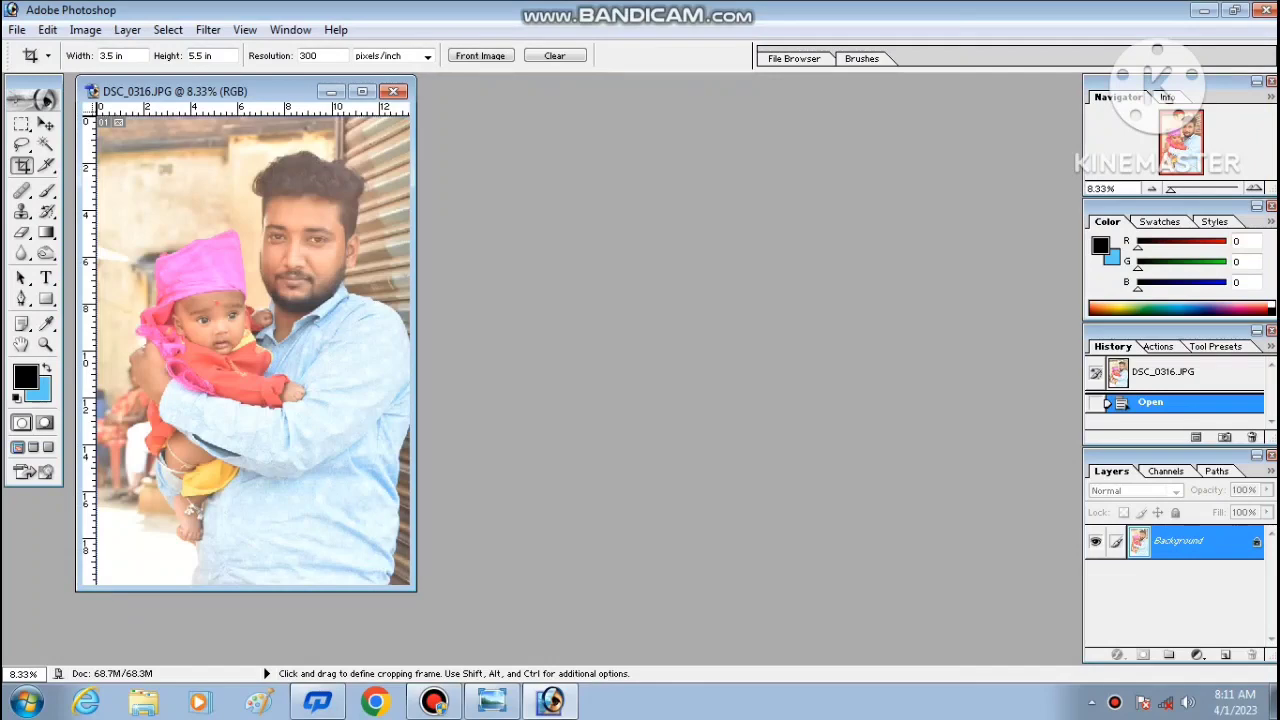
{"action": "left_click_drag", "start_coordinate": [414, 590], "coordinate": [943, 663]}
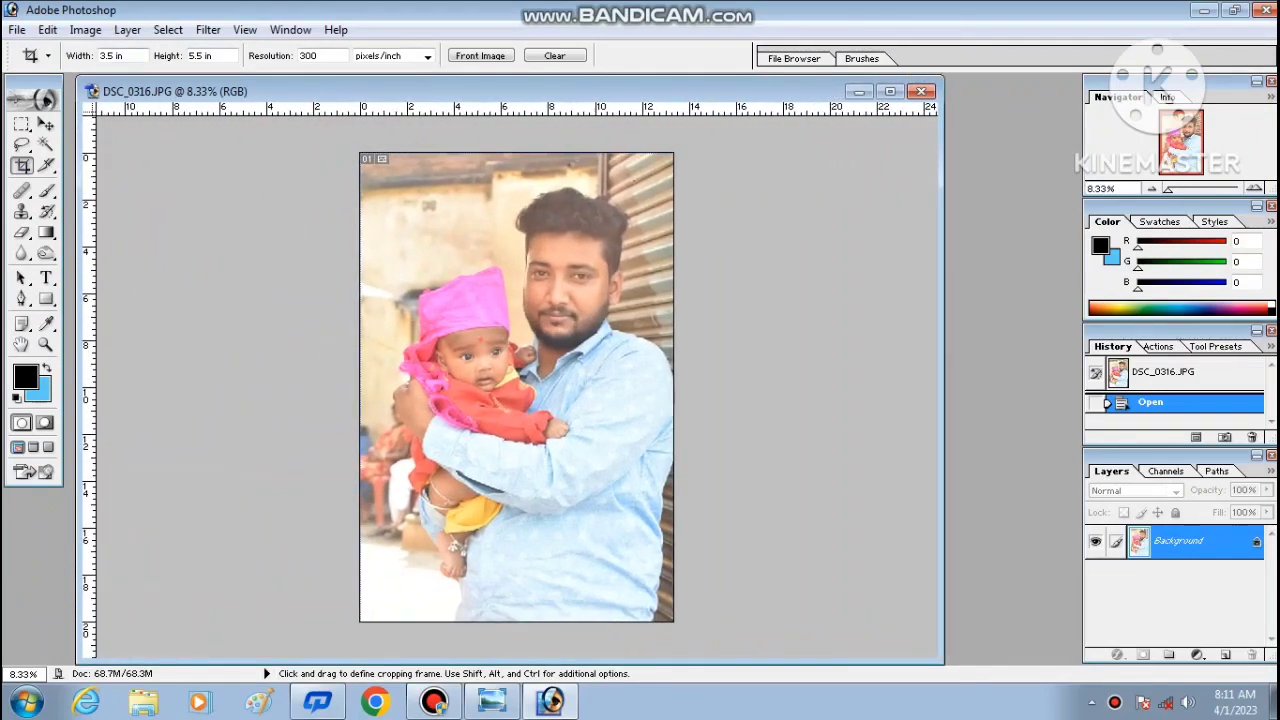
Configure the Crop tool for a width of 3.5 in and a height of 5.5 in.
{"action": "key", "text": "BackSpace"}
{"action": "key", "text": "BackSpace"}
{"action": "key", "text": "BackSpace"}
{"action": "key", "text": "BackSpace"}
{"action": "key", "text": "BackSpace"}
{"action": "key", "text": "BackSpace"}
{"action": "type", "text": "3.5"}
{"action": "key", "text": "Return"}
{"action": "left_click", "coordinate": [210, 55]}
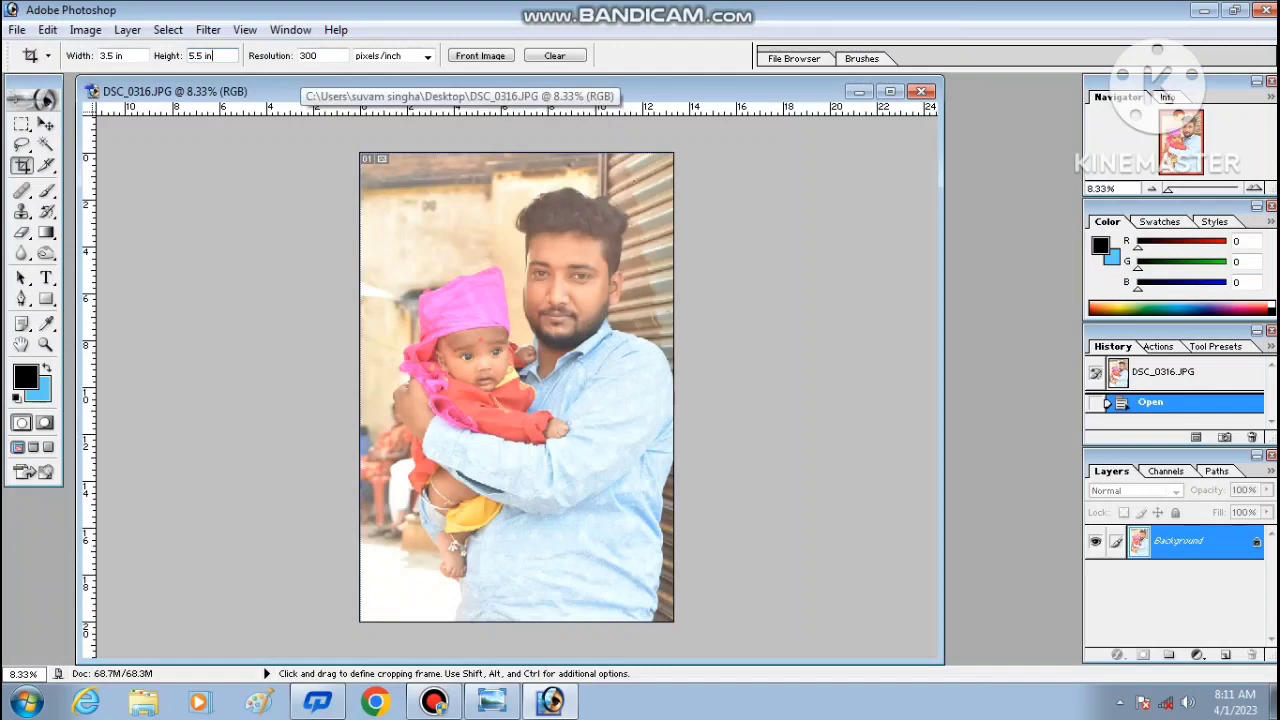
Crop the photo with the 3.5 by 5.5 in frame, shifted right and down to keep the man and child inside.
{"action": "left_click_drag", "start_coordinate": [518, 399], "coordinate": [656, 616]}
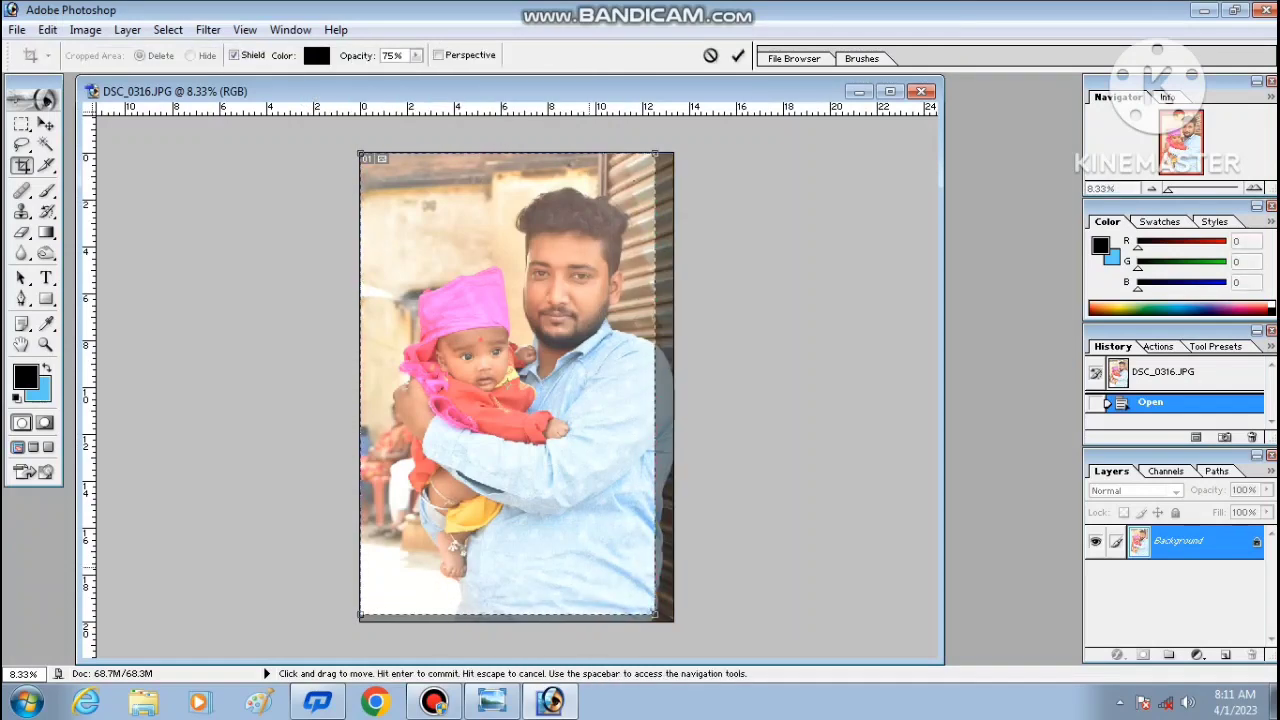
{"action": "key", "text": "Right"}
{"action": "key", "text": "Right"}
{"action": "key", "text": "Right"}
{"action": "key", "text": "Right"}
{"action": "key", "text": "Right"}
{"action": "key", "text": "Right"}
{"action": "key", "text": "Right"}
{"action": "key", "text": "Right"}
{"action": "key", "text": "Right"}
{"action": "key", "text": "Right"}
{"action": "key", "text": "Right"}
{"action": "key", "text": "Right"}
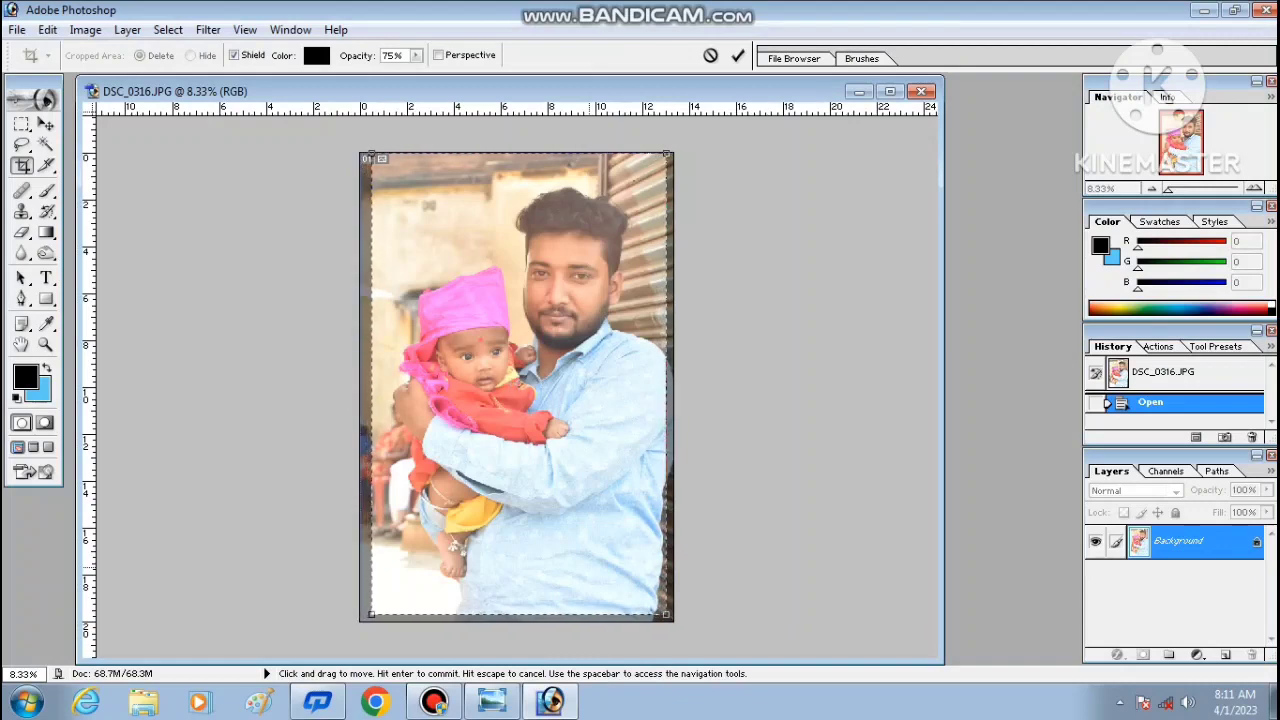
{"action": "key", "text": "Down"}
{"action": "key", "text": "Down"}
{"action": "key", "text": "Down"}
{"action": "key", "text": "Down"}
{"action": "key", "text": "Down"}
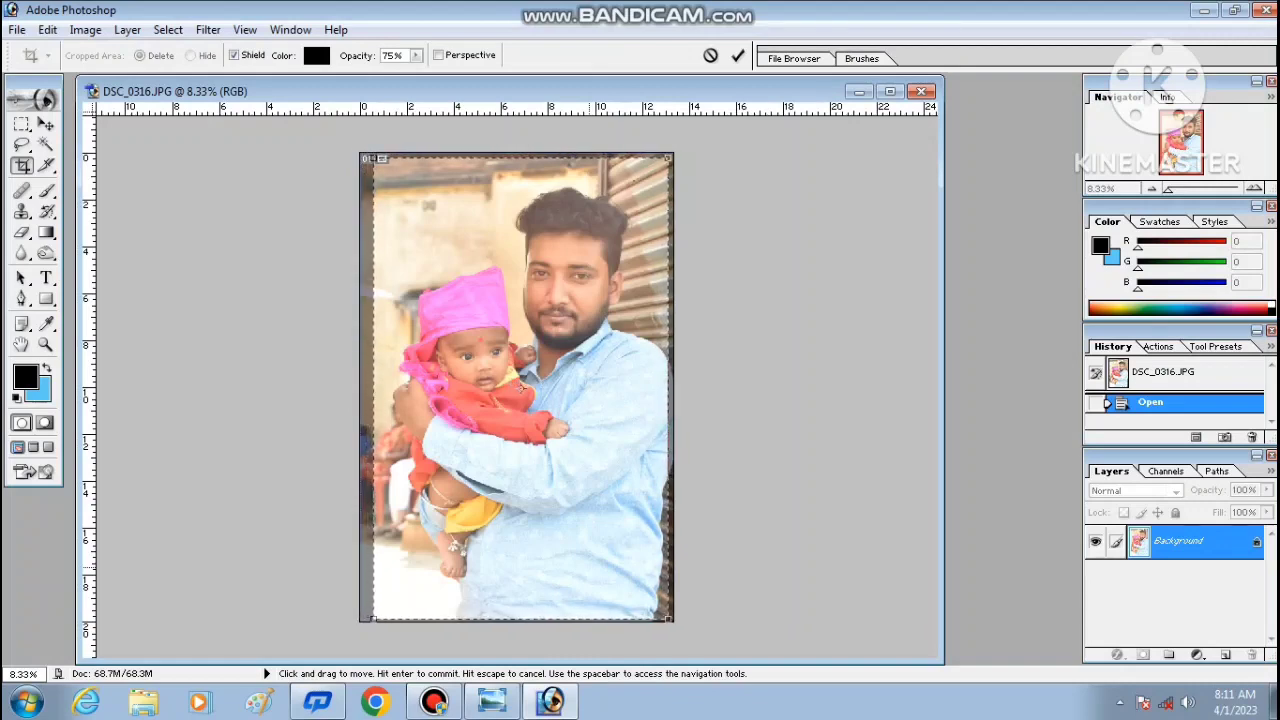
{"action": "key", "text": "Return"}
Stroke the edge of the whole canvas with a 15 px yellow (FFE325) border and clear the selection.
{"action": "key", "text": "ctrl+plus"}
{"action": "key", "text": "ctrl+plus"}
{"action": "key", "text": "ctrl+plus"}
{"action": "key", "text": "ctrl+plus"}
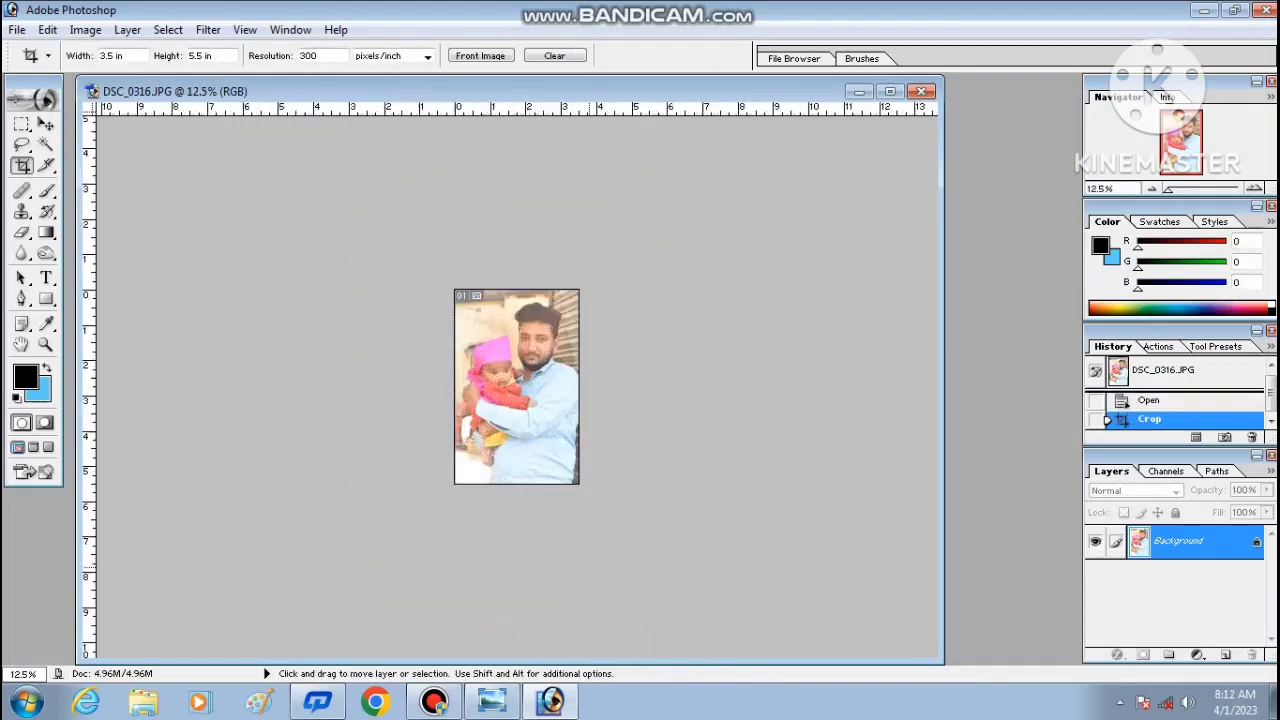
{"action": "scroll", "coordinate": [589, 567], "scroll_direction": "down", "scroll_amount": 1}
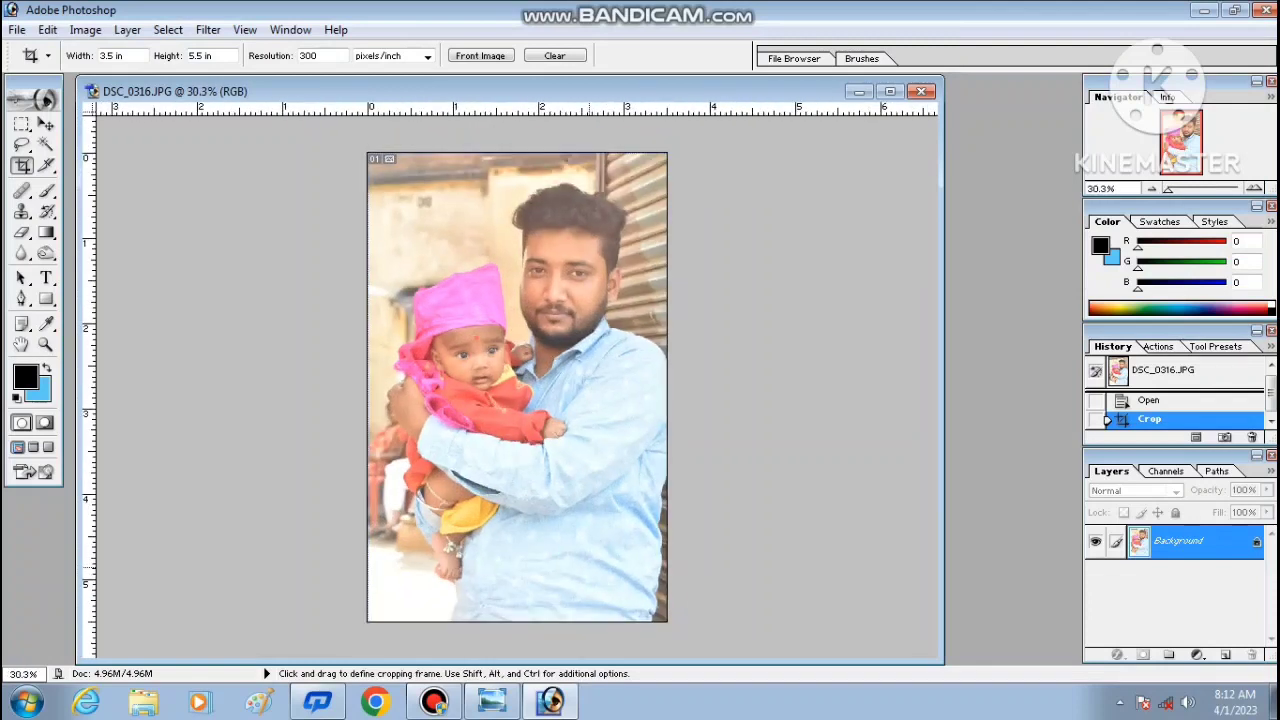
{"action": "key", "text": "ctrl+a"}
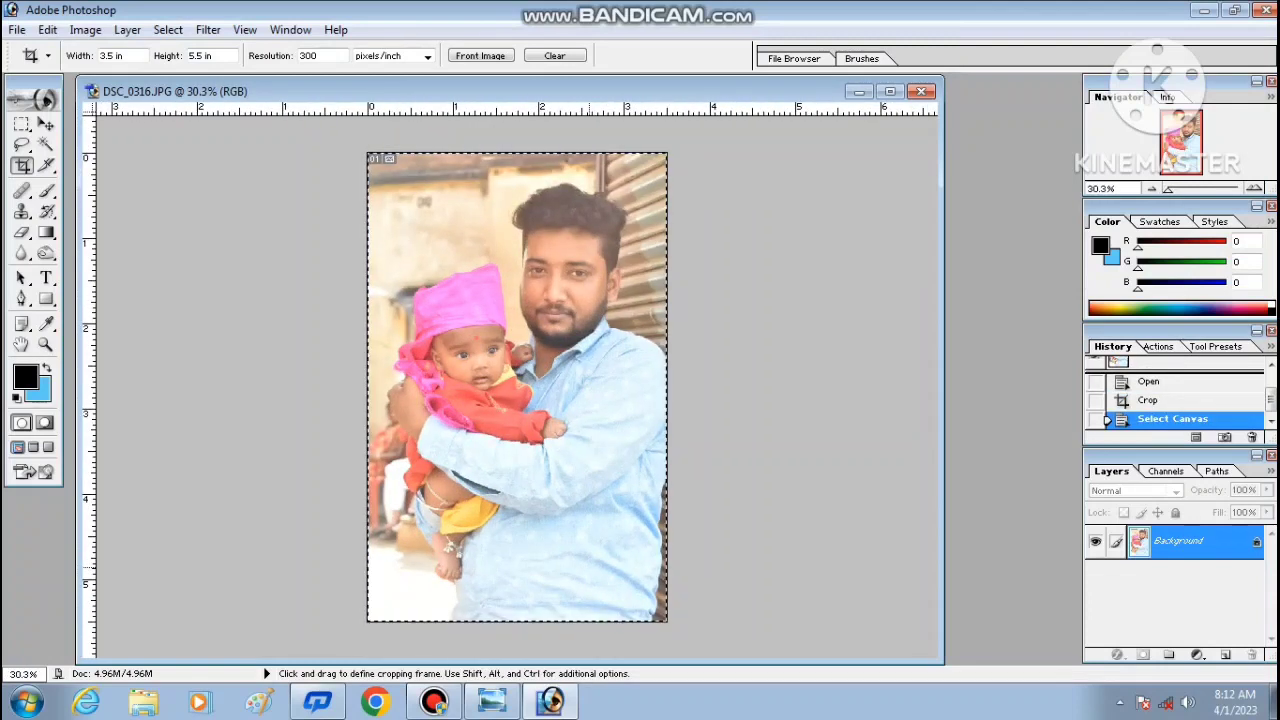
{"action": "left_click", "coordinate": [47, 29]}
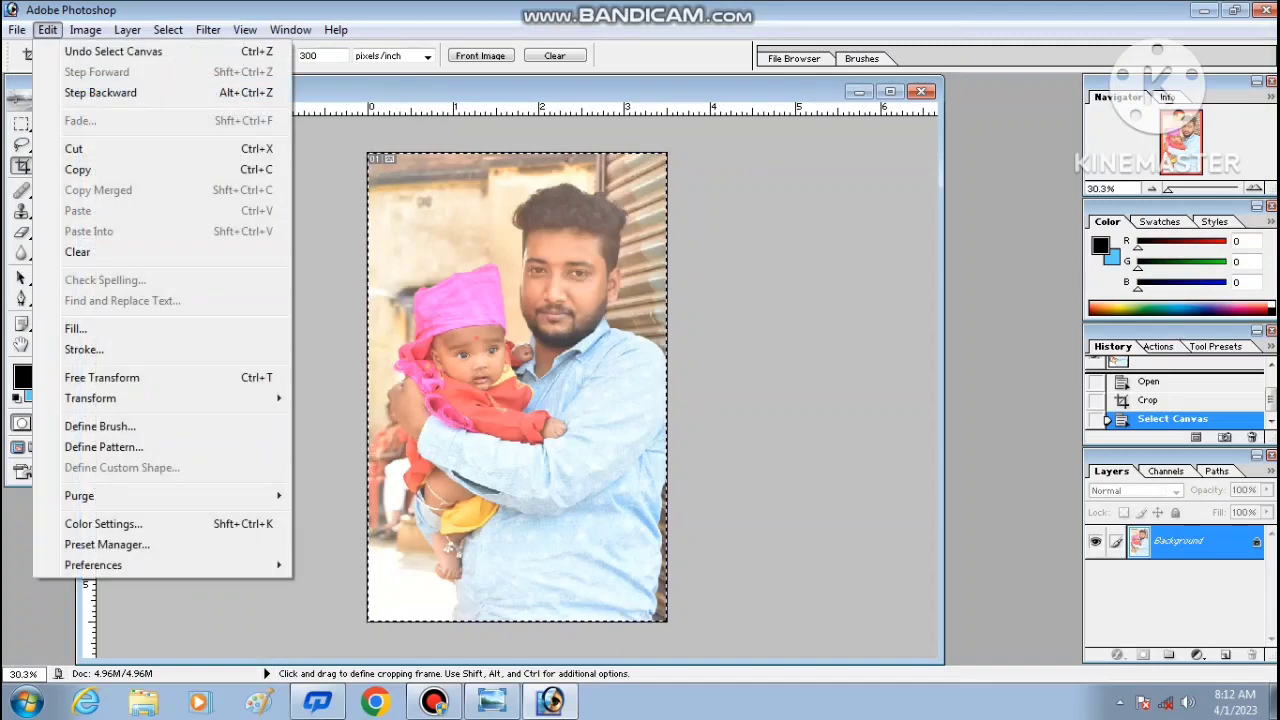
{"action": "key", "text": "Return"}
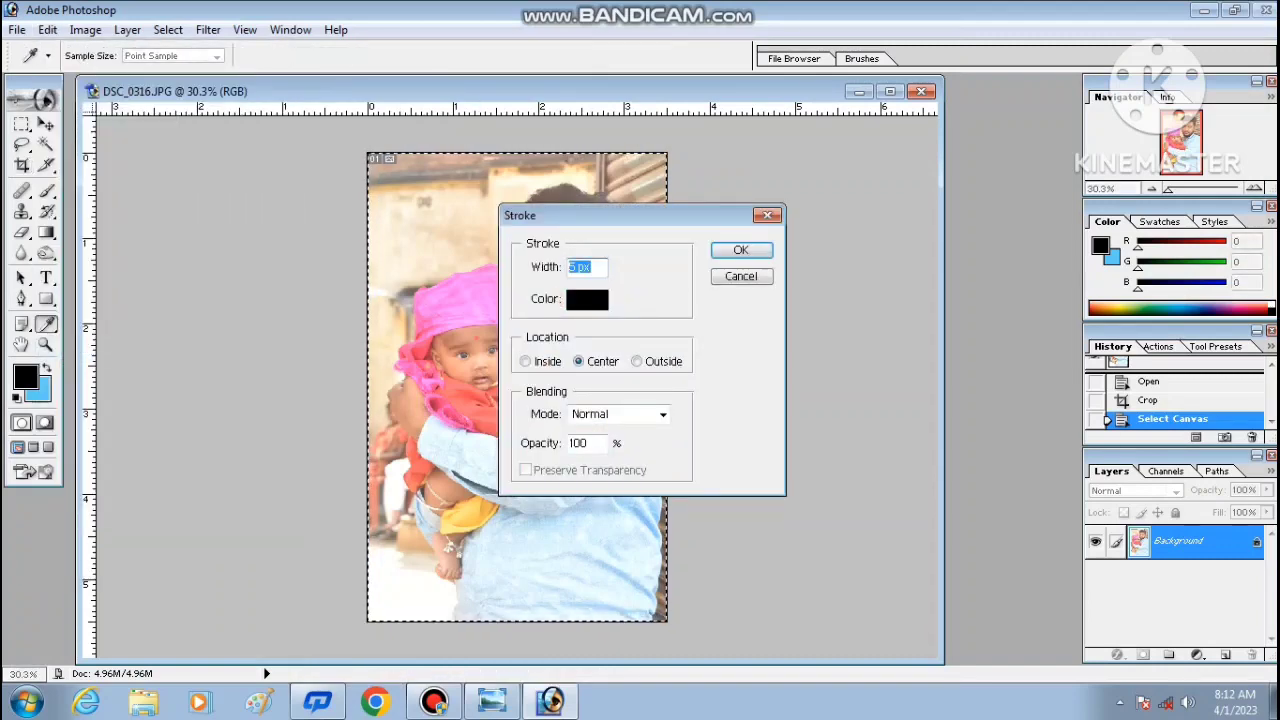
{"action": "left_click", "coordinate": [587, 300]}
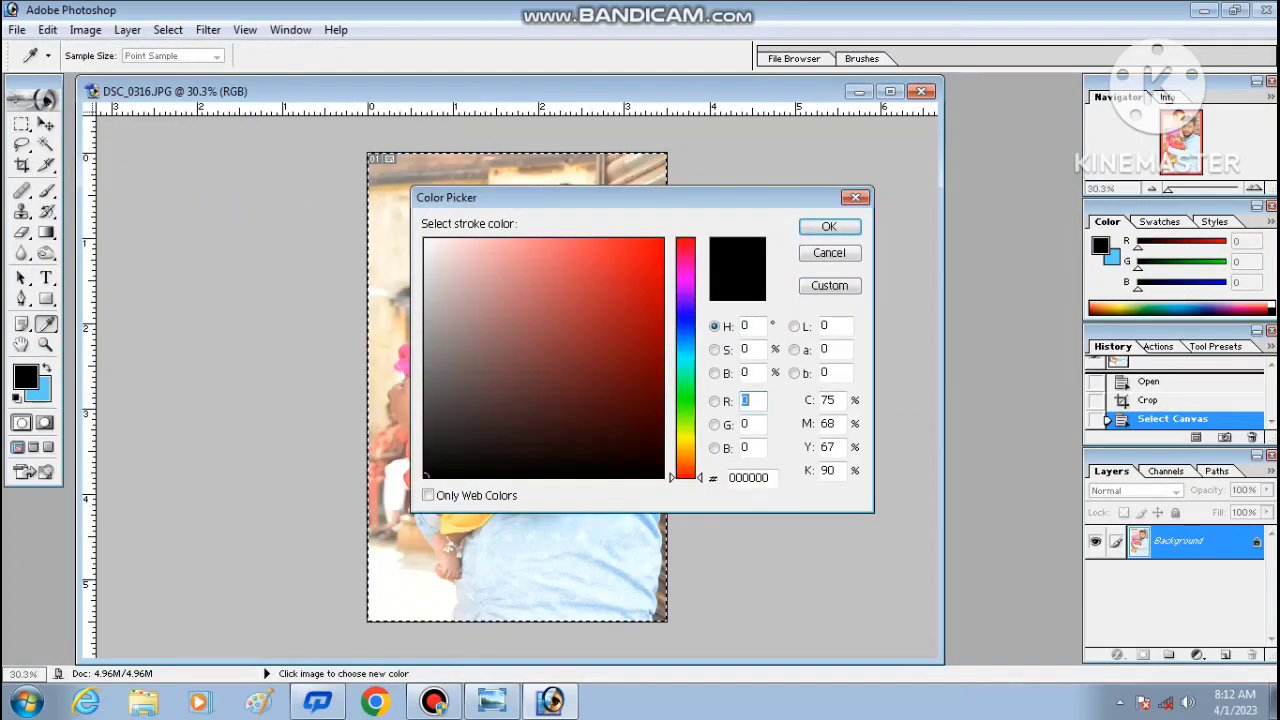
{"action": "mouse_move", "coordinate": [686, 385]}
{"action": "left_mouse_down"}
{"action": "mouse_move", "coordinate": [686, 457]}
{"action": "mouse_move", "coordinate": [686, 443]}
{"action": "left_mouse_up"}
{"action": "left_click", "coordinate": [628, 240]}
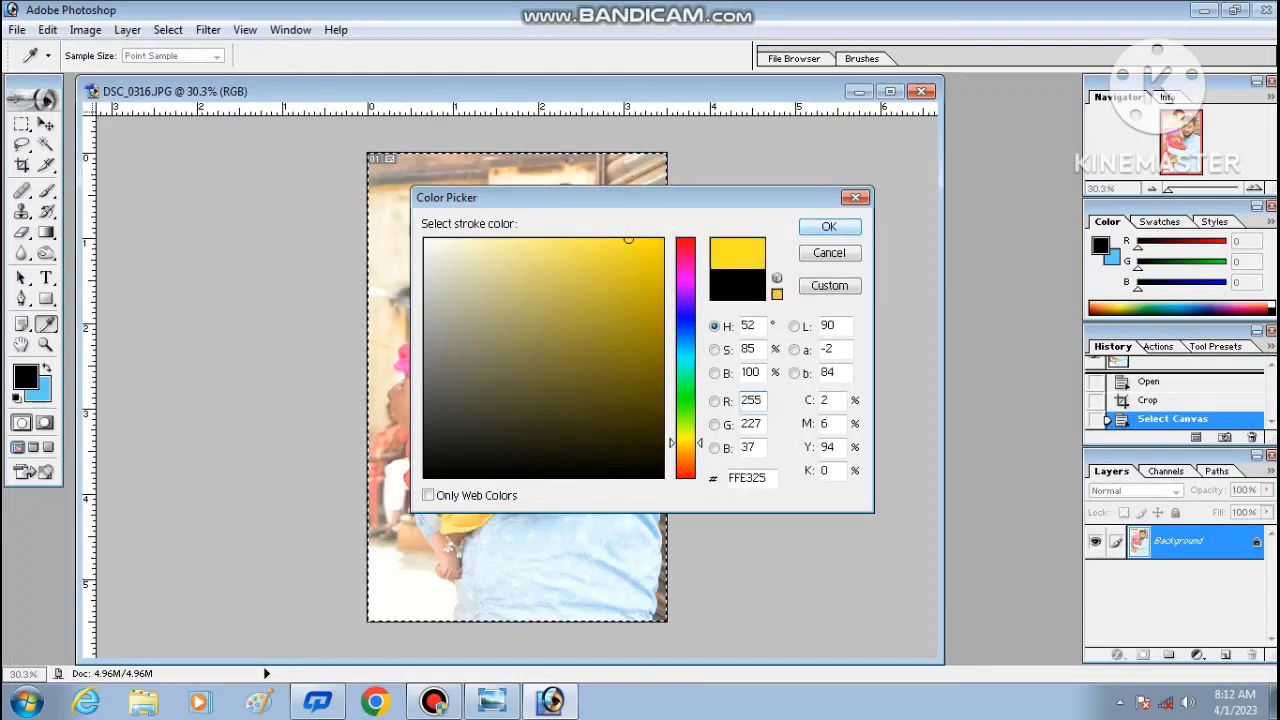
{"action": "left_click", "coordinate": [829, 227]}
{"action": "type", "text": "15"}
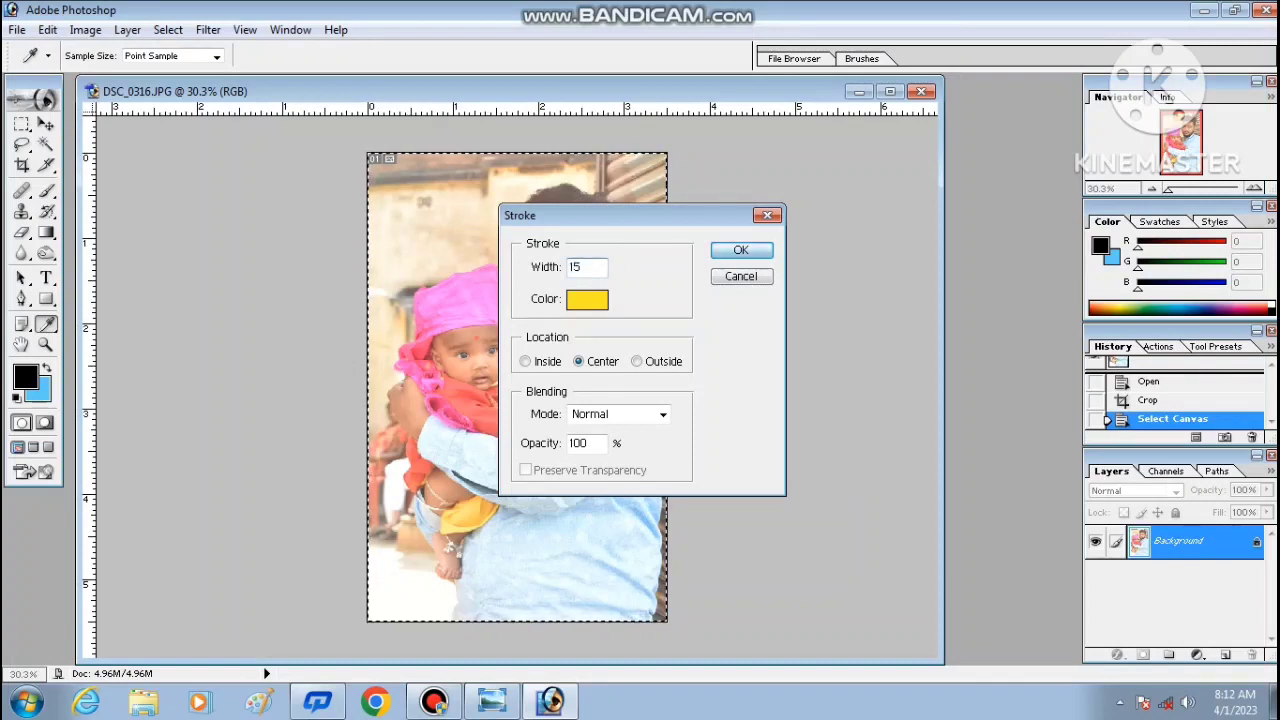
{"action": "key", "text": "Return"}
{"action": "key", "text": "ctrl+d"}
{"action": "key", "text": "c"}
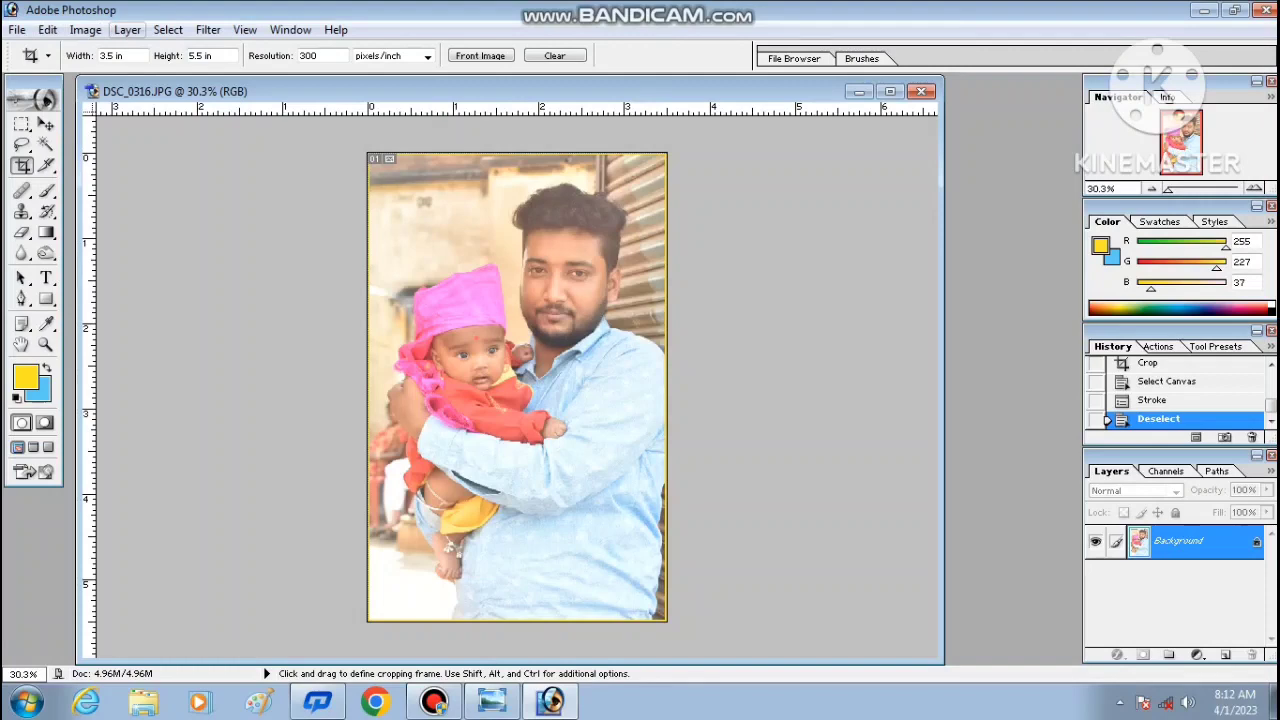
Add a Color Balance adjustment layer to the bordered photo and merge the visible layers.
{"action": "left_click", "coordinate": [127, 29]}
{"action": "mouse_move", "coordinate": [220, 190]}
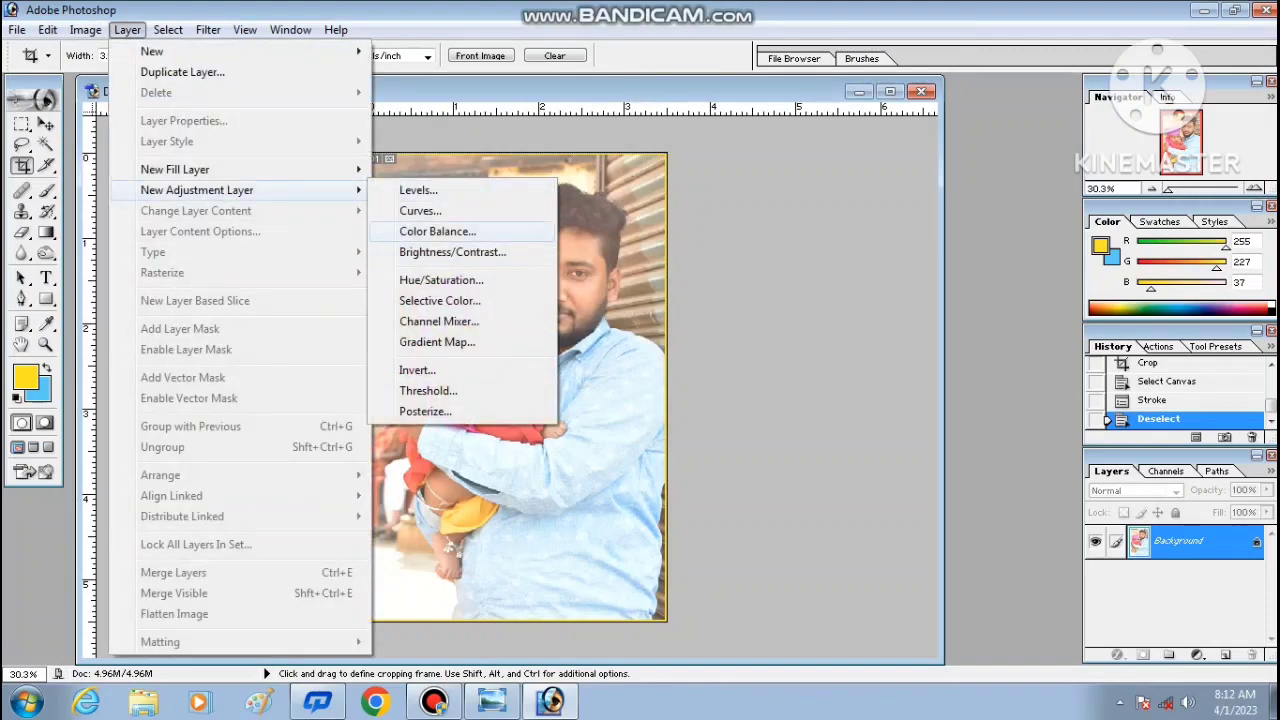
{"action": "left_click", "coordinate": [437, 231]}
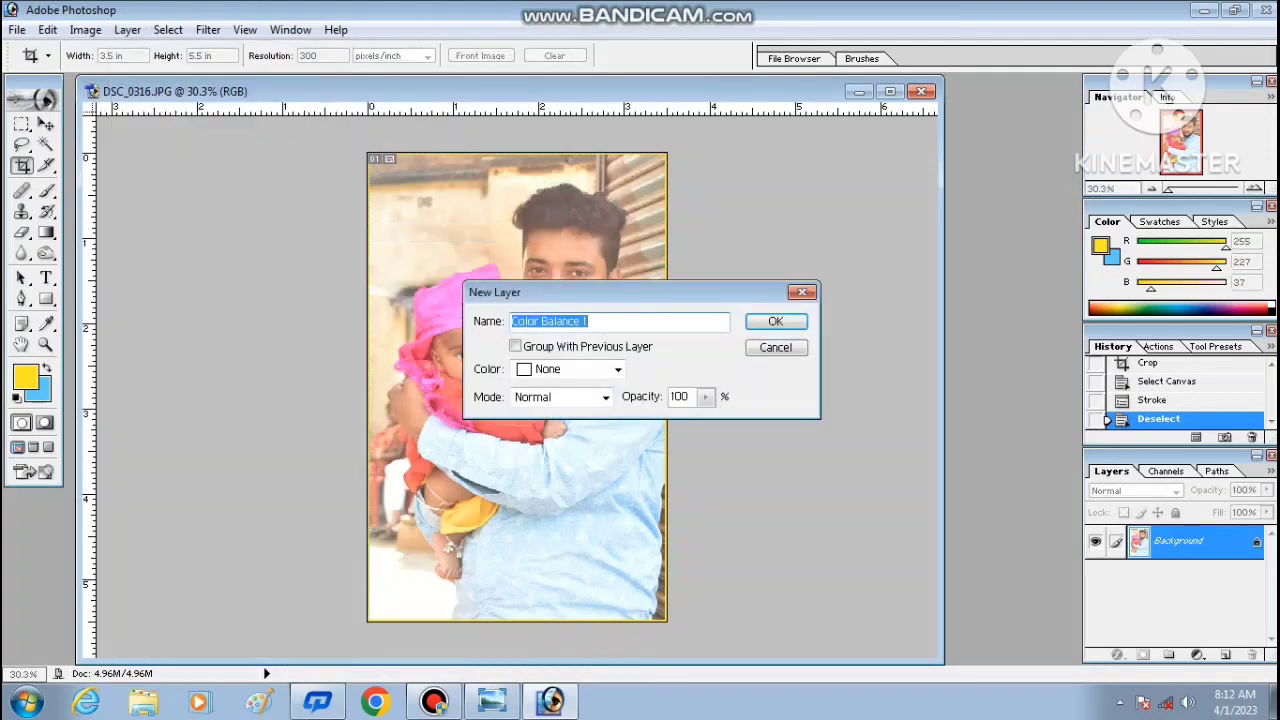
{"action": "key", "text": "Return"}
{"action": "left_click_drag", "start_coordinate": [964, 281], "coordinate": [987, 326]}
{"action": "left_click", "coordinate": [1156, 228]}
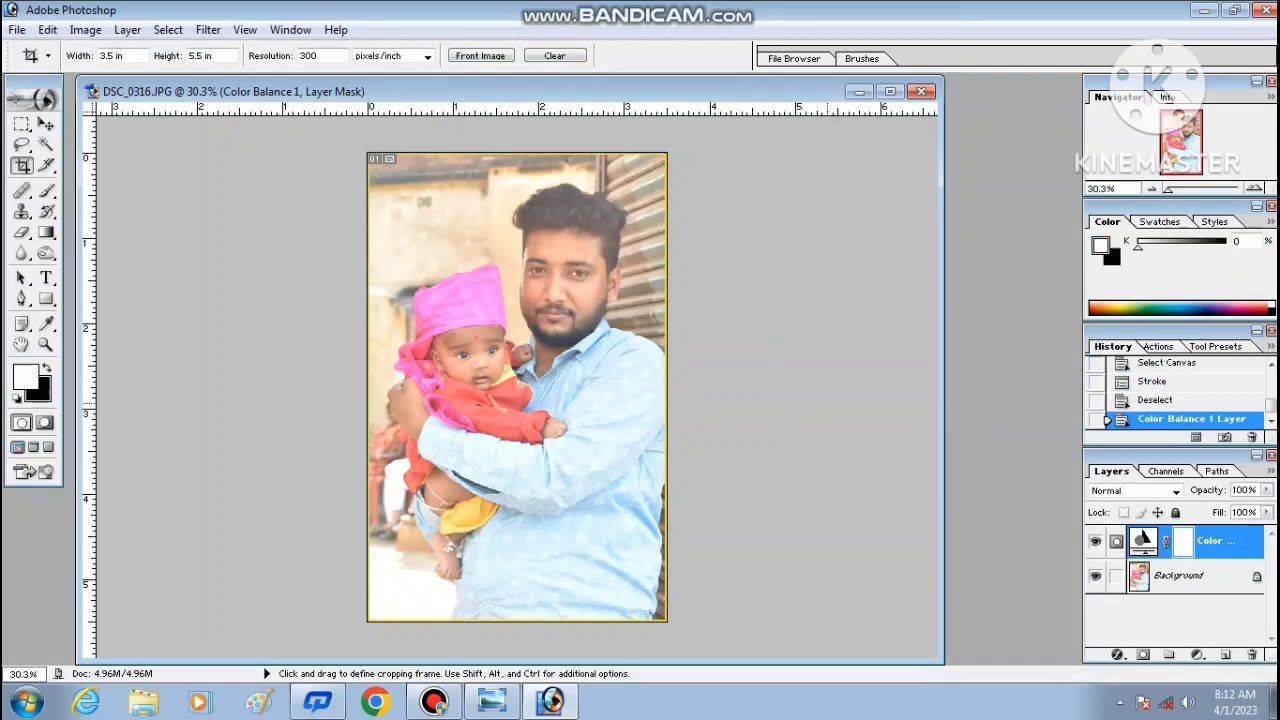
{"action": "key", "text": "ctrl+shift+e"}
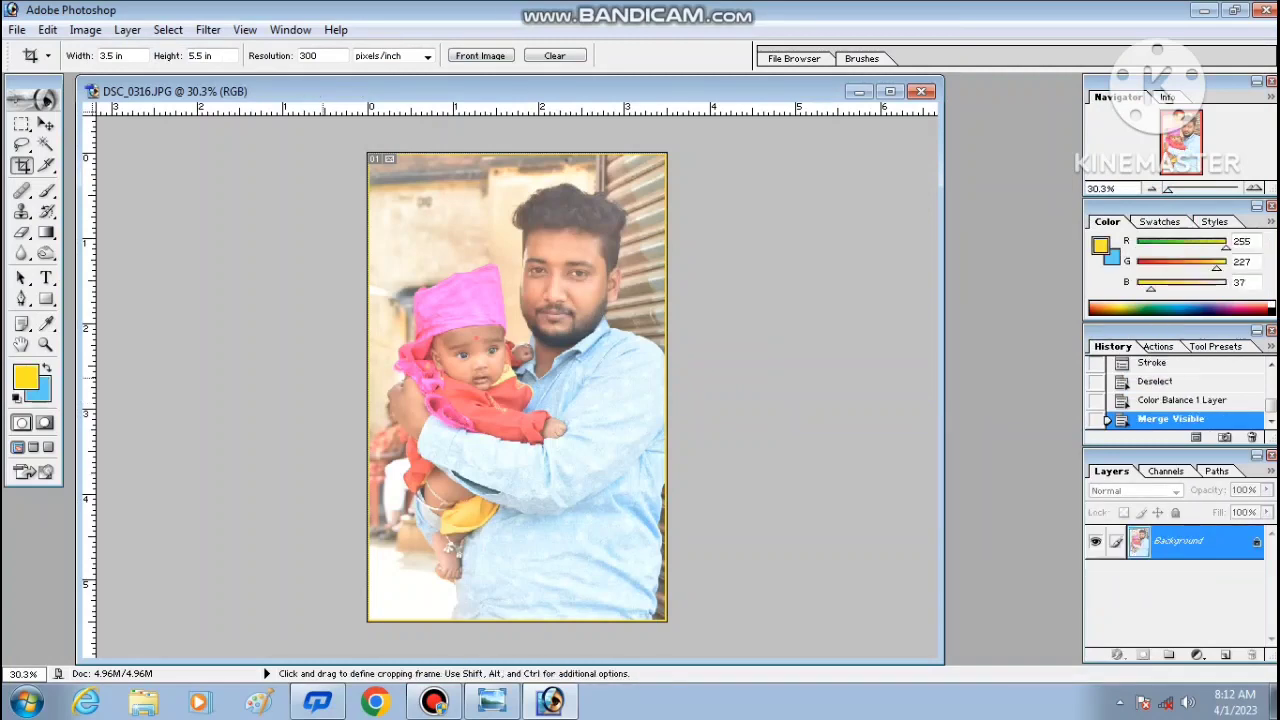
Add a Brightness/Contrast adjustment layer with contrast +22 and slightly raised brightness, and merge the visible layers.
{"action": "left_click", "coordinate": [127, 29]}
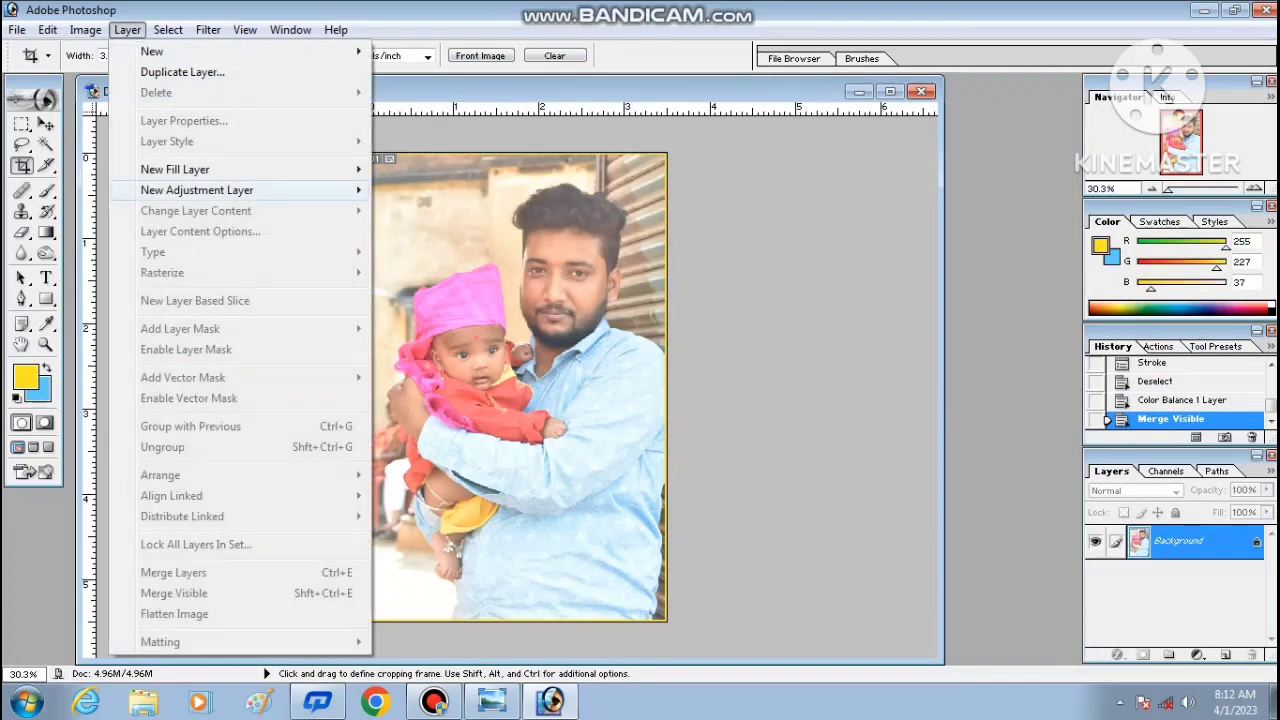
{"action": "mouse_move", "coordinate": [250, 190]}
{"action": "left_click", "coordinate": [452, 252]}
{"action": "left_click", "coordinate": [774, 320]}
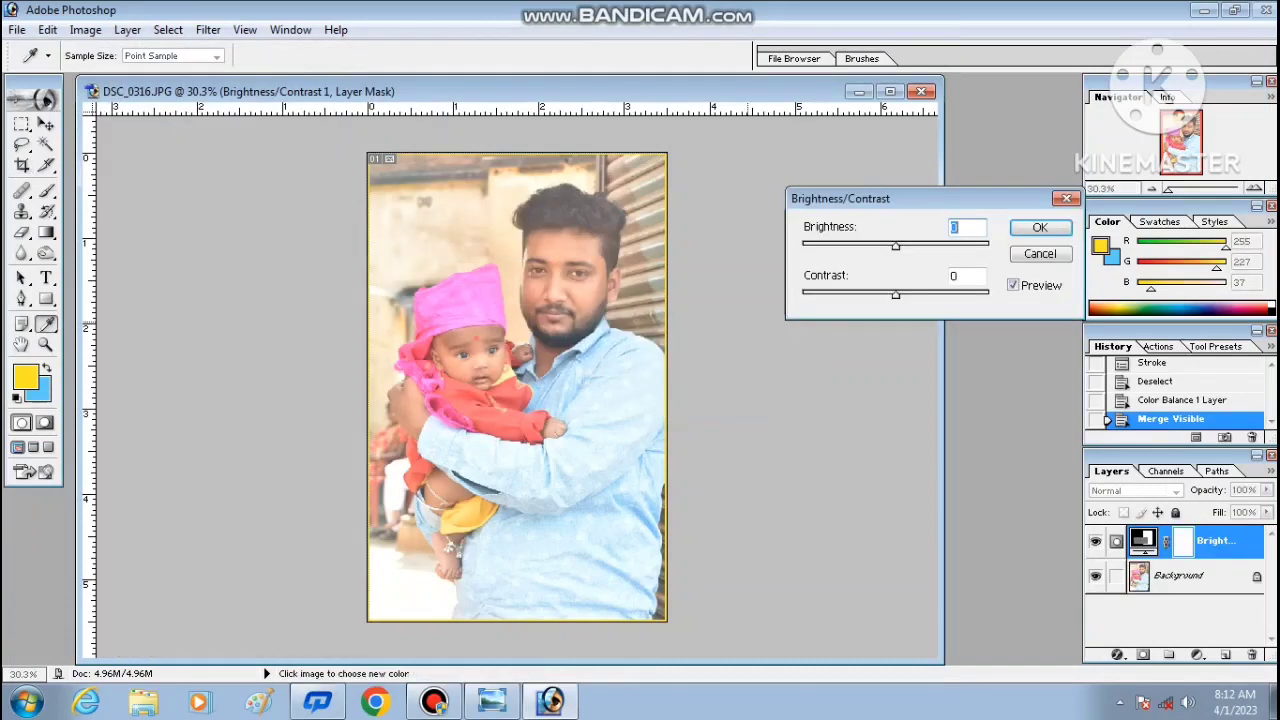
{"action": "left_click_drag", "start_coordinate": [896, 295], "coordinate": [916, 295]}
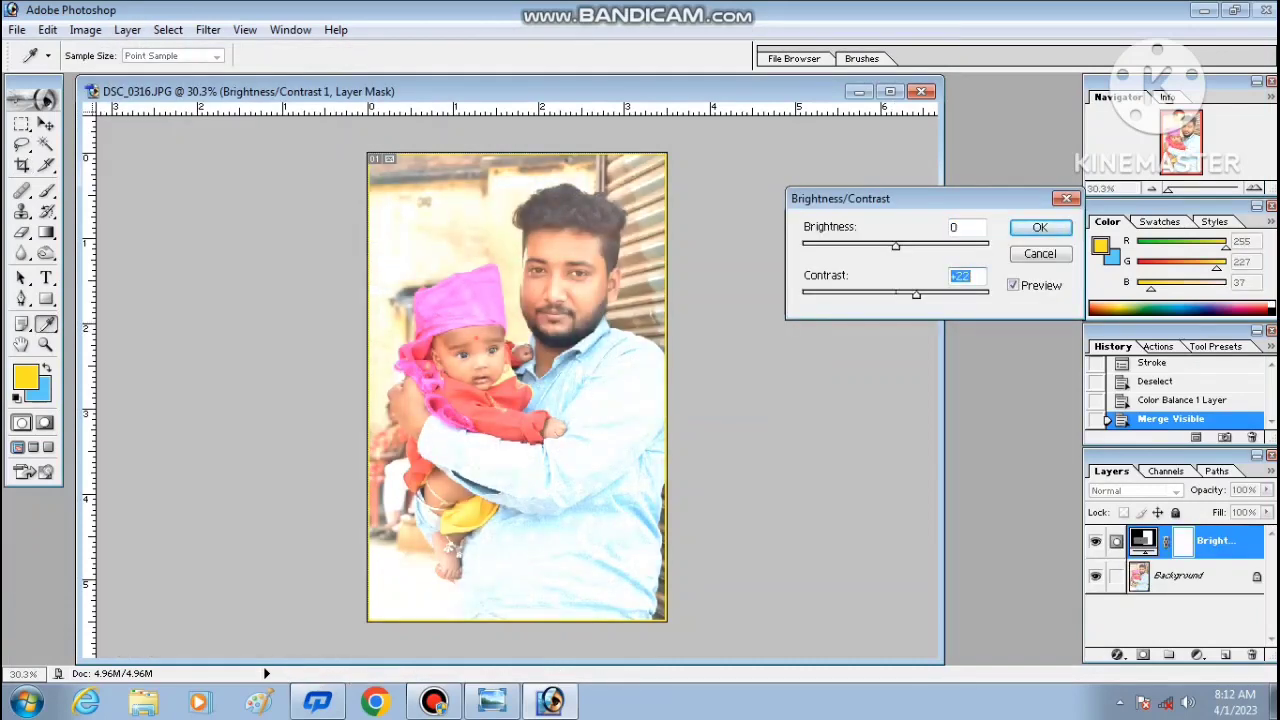
{"action": "key", "text": "shift+Tab"}
{"action": "key", "text": "Up"}
{"action": "key", "text": "Up"}
{"action": "key", "text": "Up"}
{"action": "key", "text": "Return"}
{"action": "key", "text": "c"}
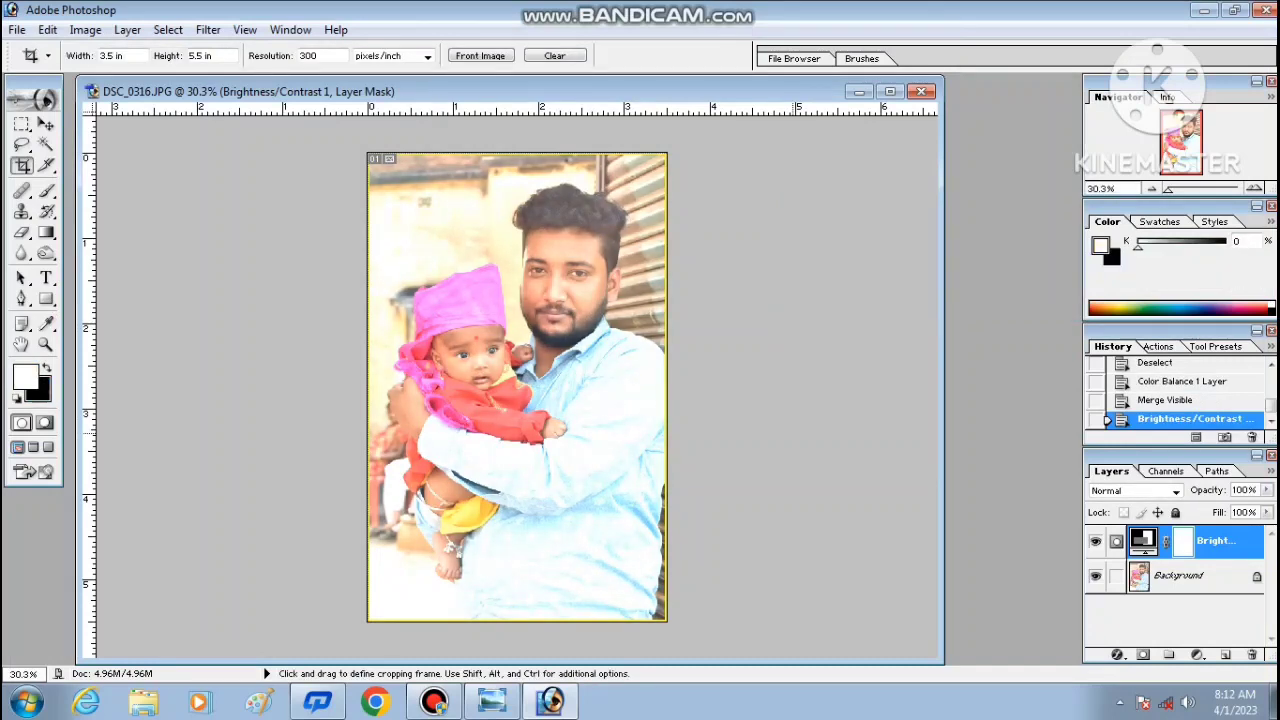
{"action": "key", "text": "ctrl+shift+e"}
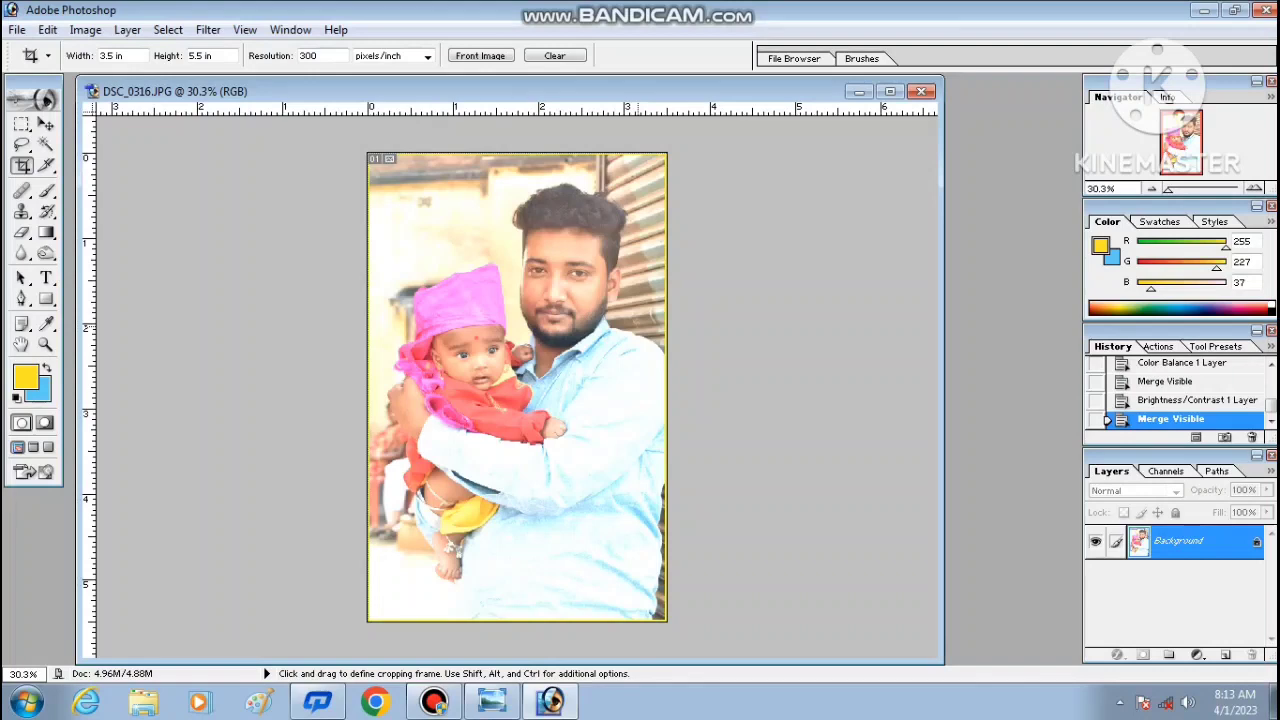
Try an uncentred print layout with the photo in the page's upper-left corner at about 80% scale, and leave without printing.
{"action": "key", "text": "ctrl+p"}
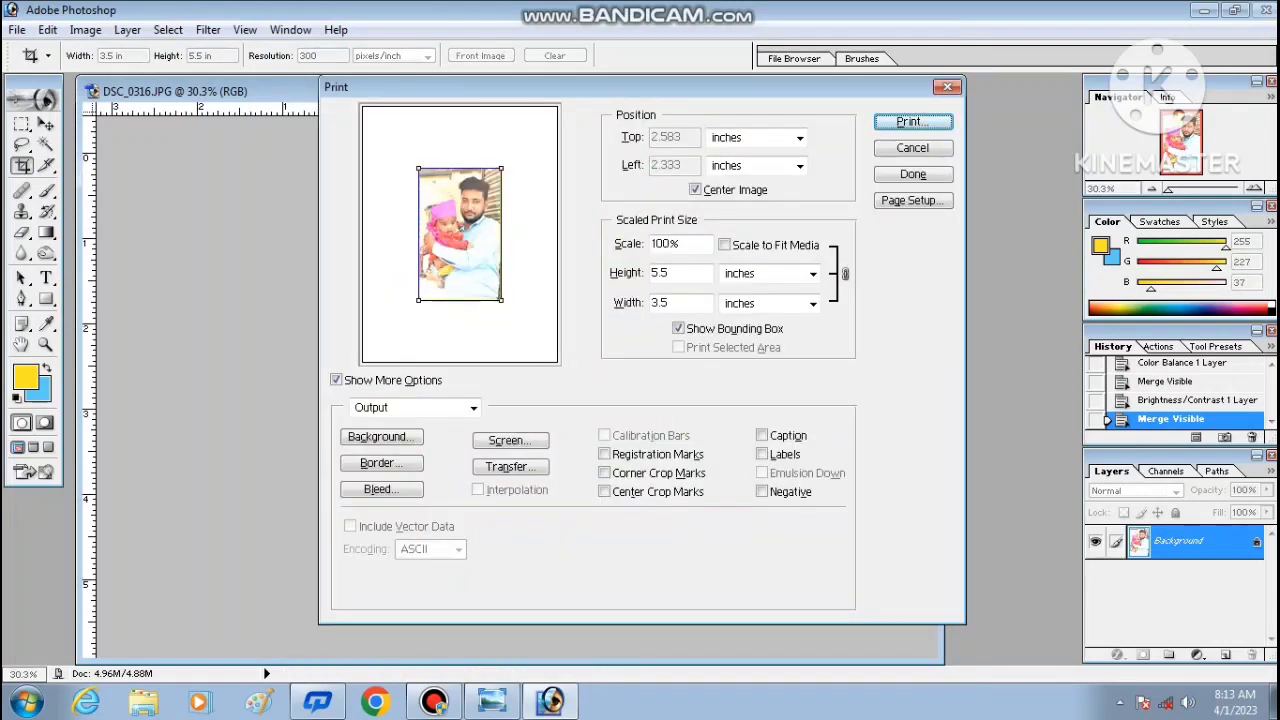
{"action": "left_click", "coordinate": [695, 190]}
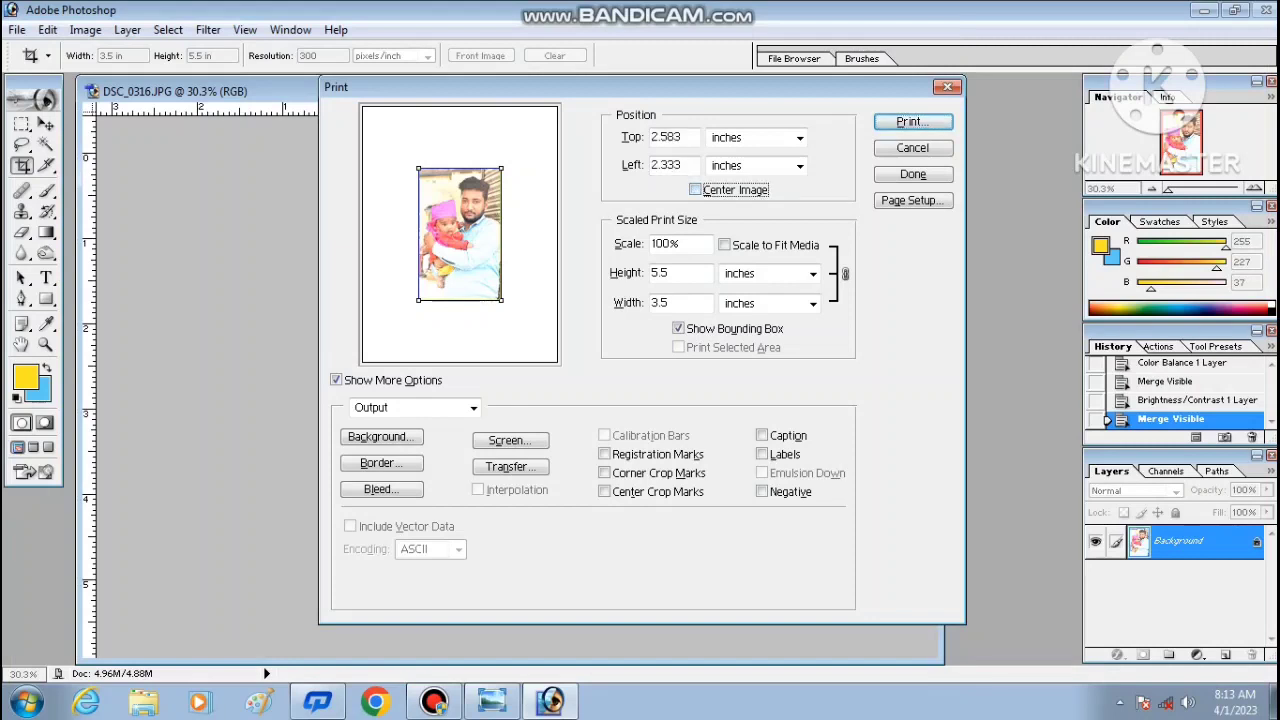
{"action": "left_click_drag", "start_coordinate": [460, 234], "coordinate": [411, 179]}
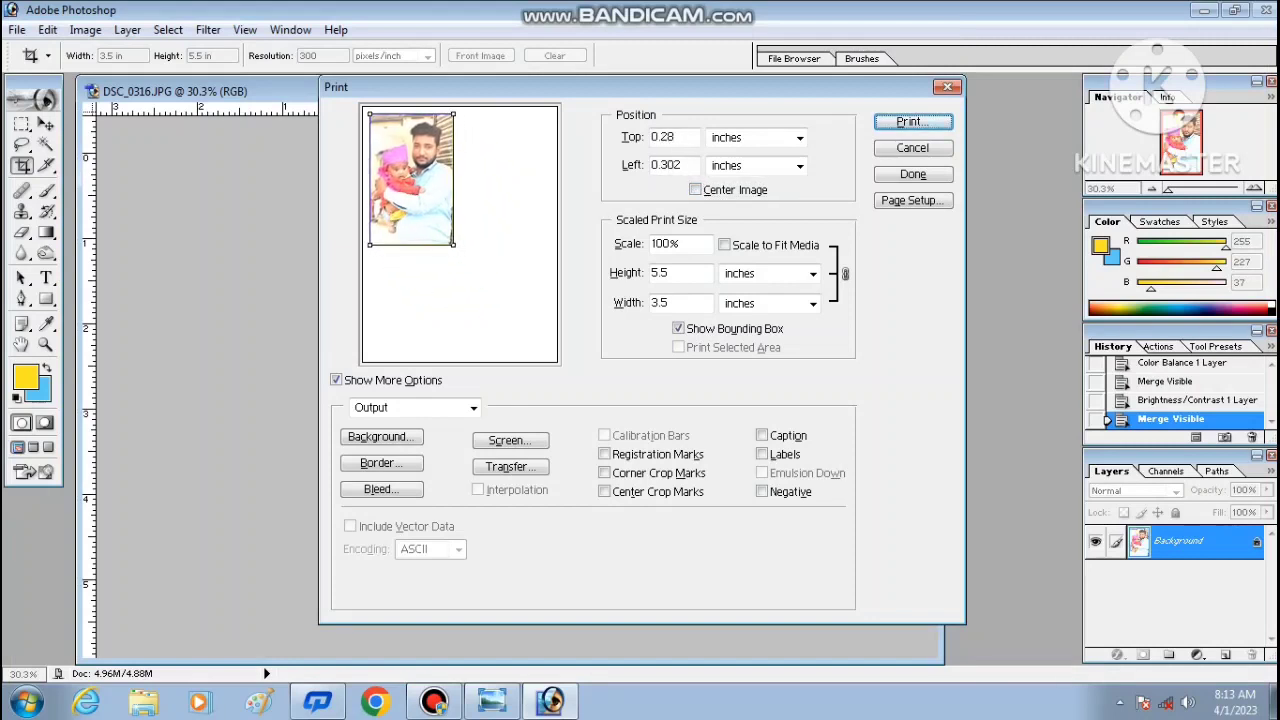
{"action": "left_click_drag", "start_coordinate": [455, 244], "coordinate": [436, 218]}
{"action": "left_click_drag", "start_coordinate": [404, 168], "coordinate": [407, 168]}
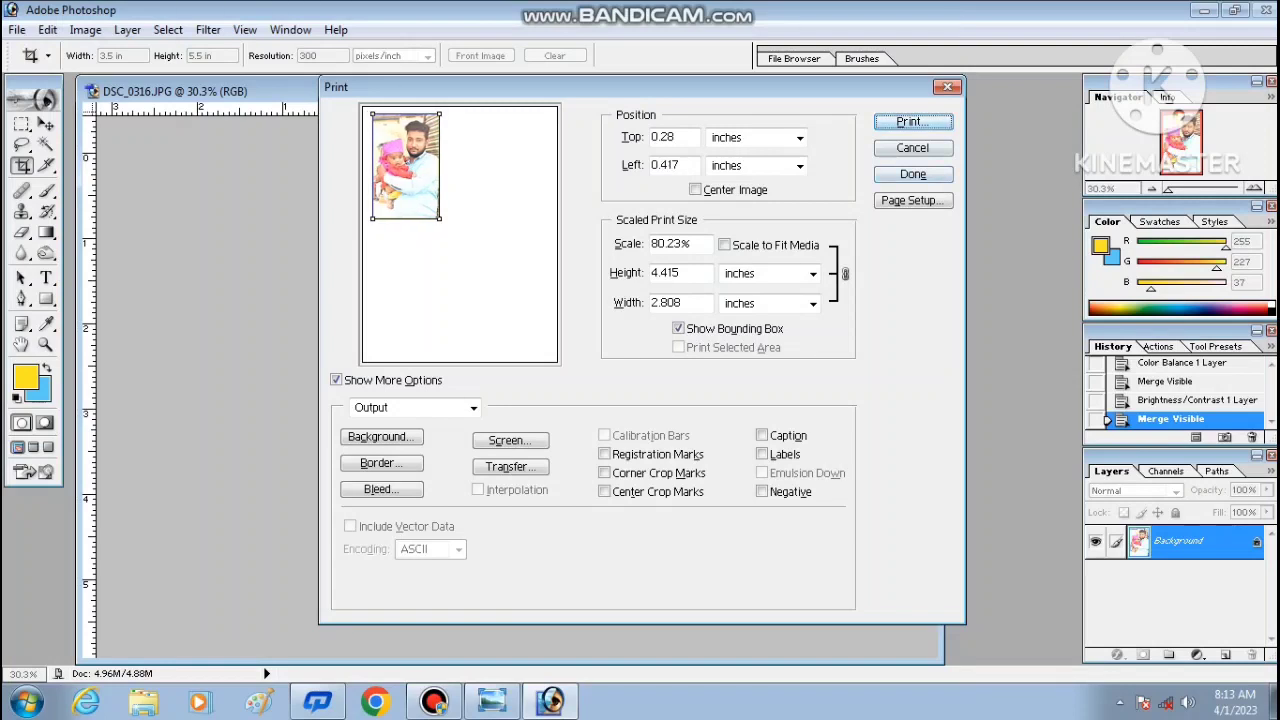
{"action": "key", "text": "Escape"}
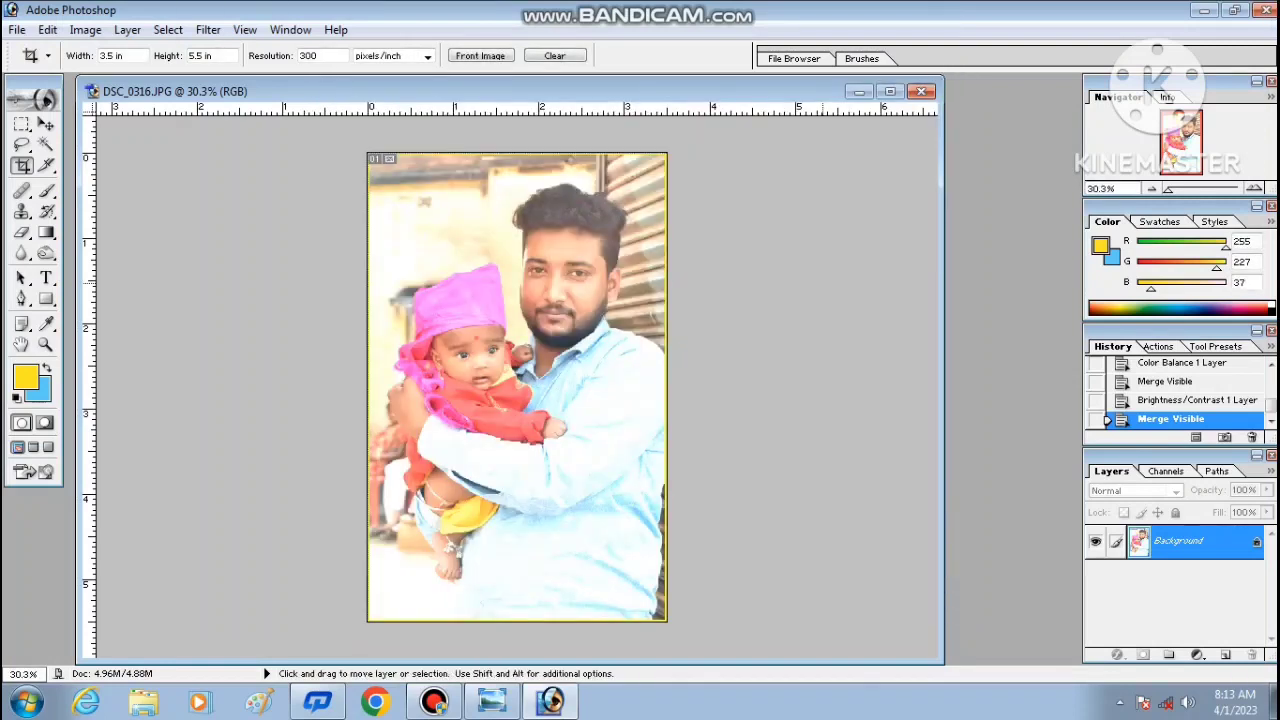
Create a new white A4 RGB document at 300 pixels/inch with its width and height in inches, and place its window beside the photo.
{"action": "key", "text": "ctrl+n"}
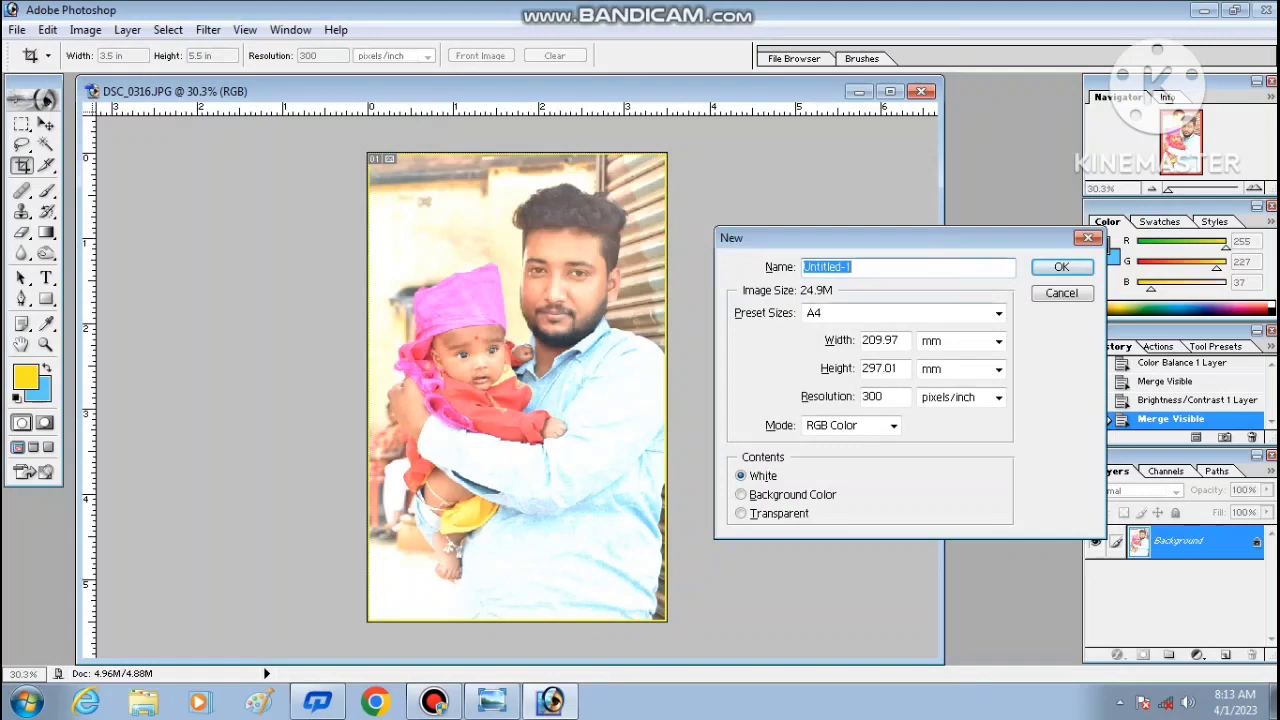
{"action": "left_click", "coordinate": [998, 313]}
{"action": "left_click", "coordinate": [850, 367]}
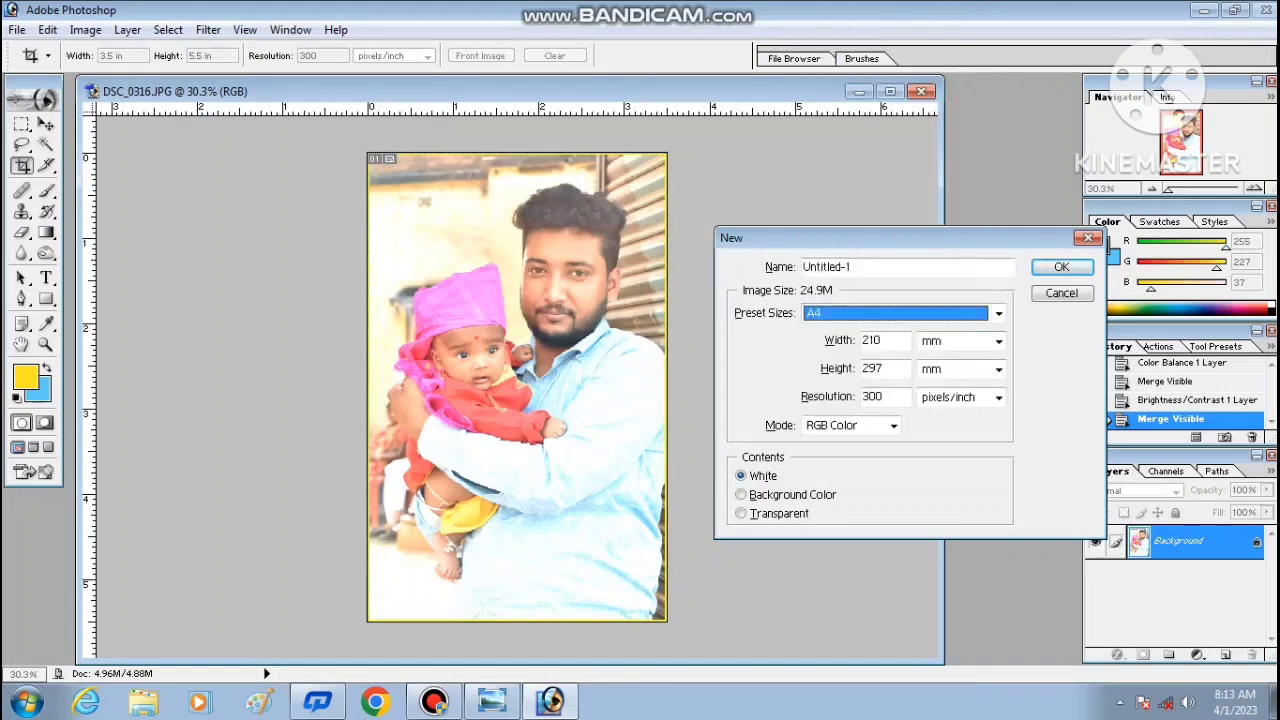
{"action": "left_click", "coordinate": [998, 341]}
{"action": "left_click", "coordinate": [945, 374]}
{"action": "left_click", "coordinate": [998, 369]}
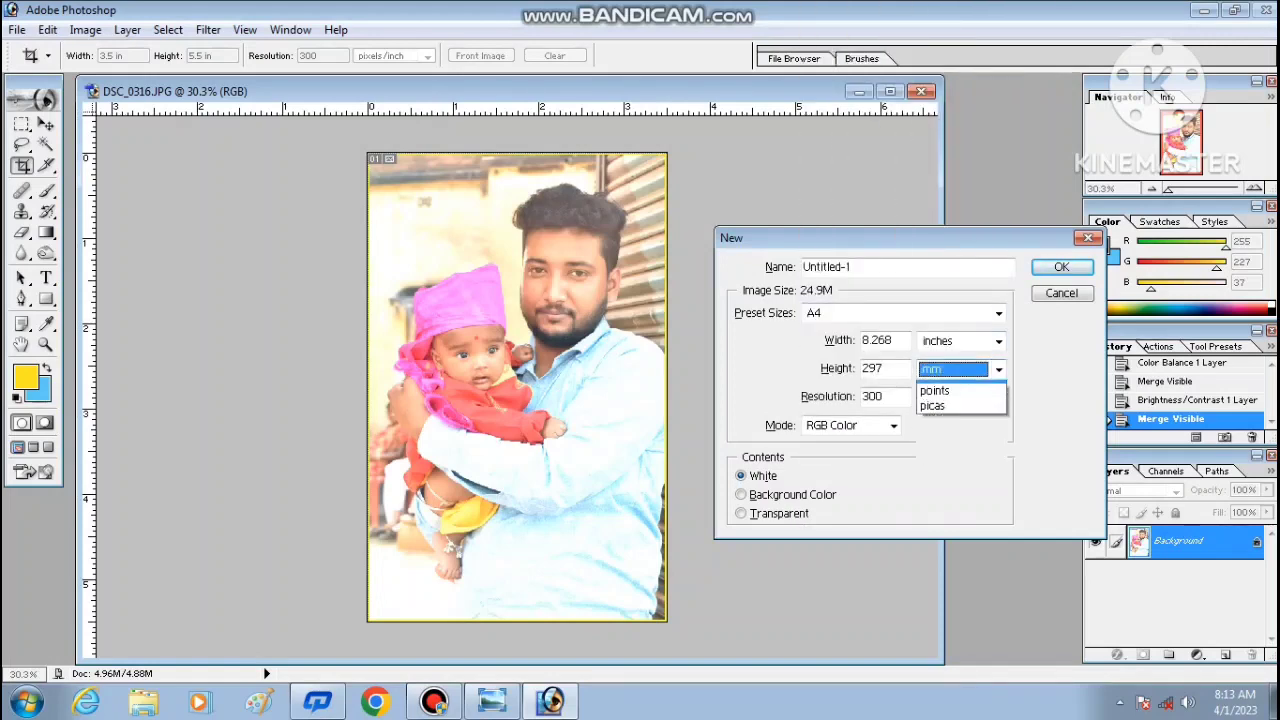
{"action": "key", "text": "Up"}
{"action": "key", "text": "Up"}
{"action": "key", "text": "Return"}
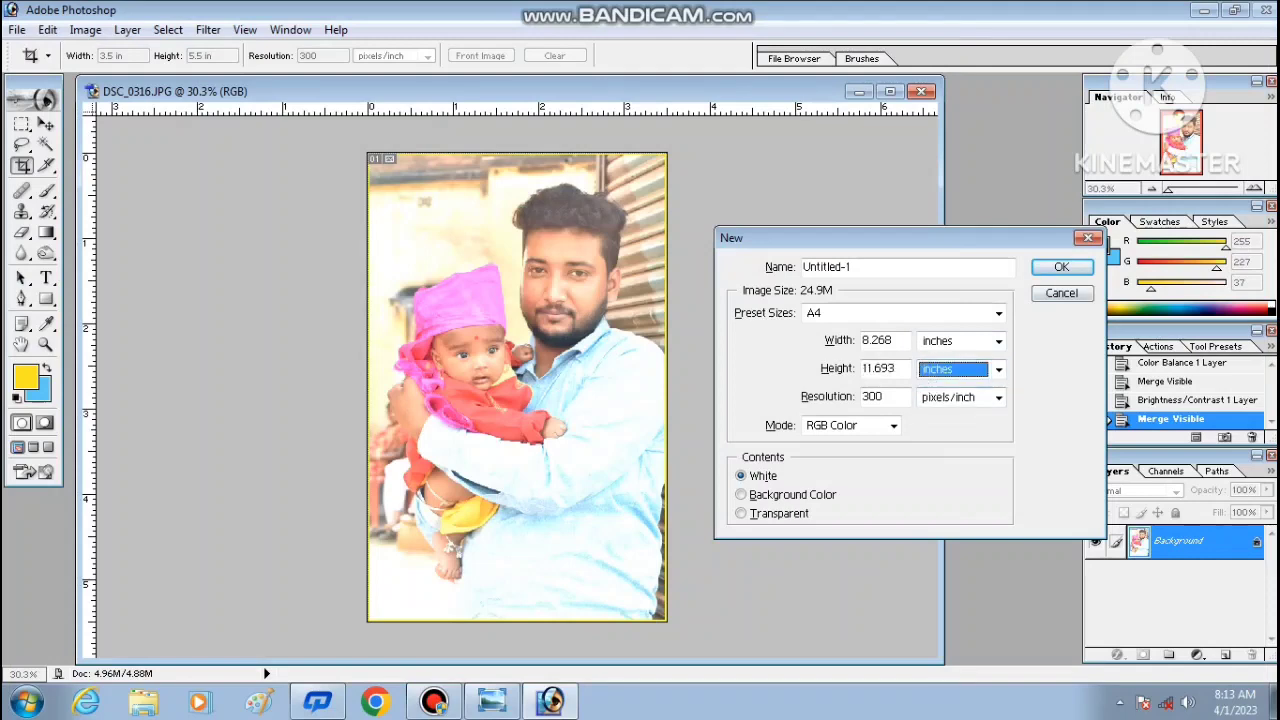
{"action": "key", "text": "Return"}
{"action": "left_click_drag", "start_coordinate": [228, 98], "coordinate": [913, 182]}
Copy the whole bordered photo into the new A4 page and move it to the page's upper-left corner.
{"action": "left_click", "coordinate": [718, 198]}
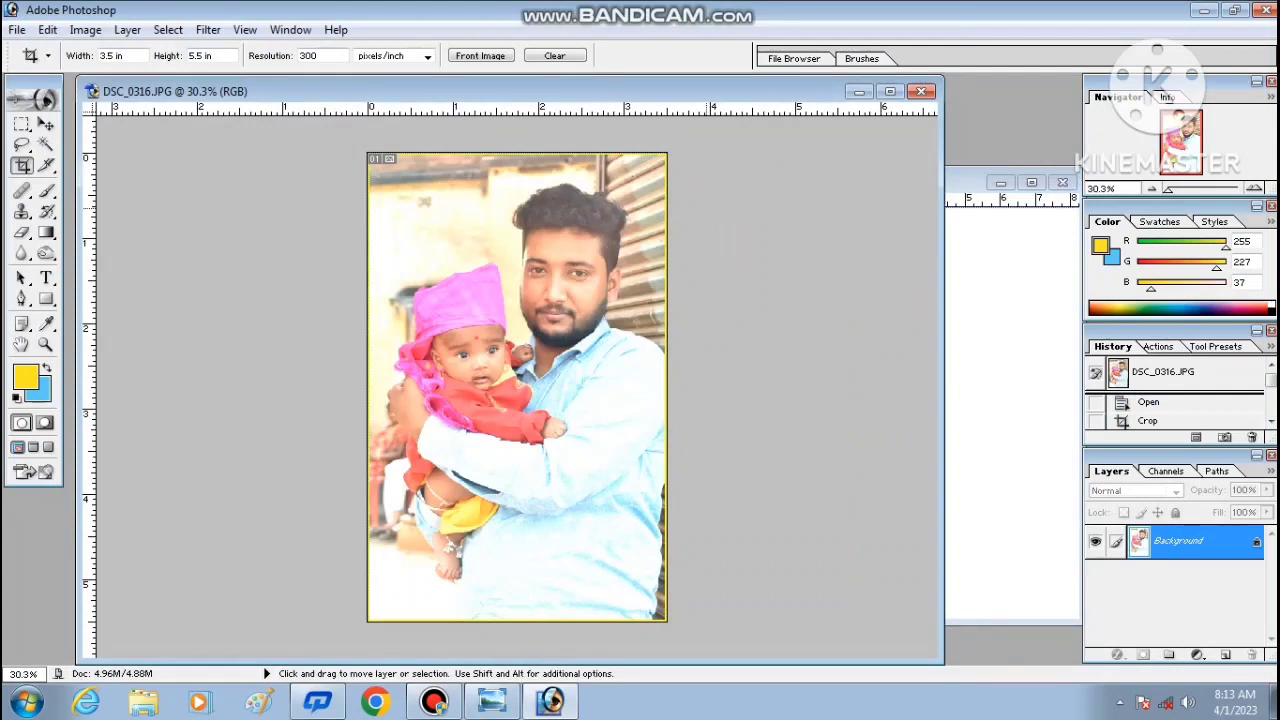
{"action": "key", "text": "ctrl+a"}
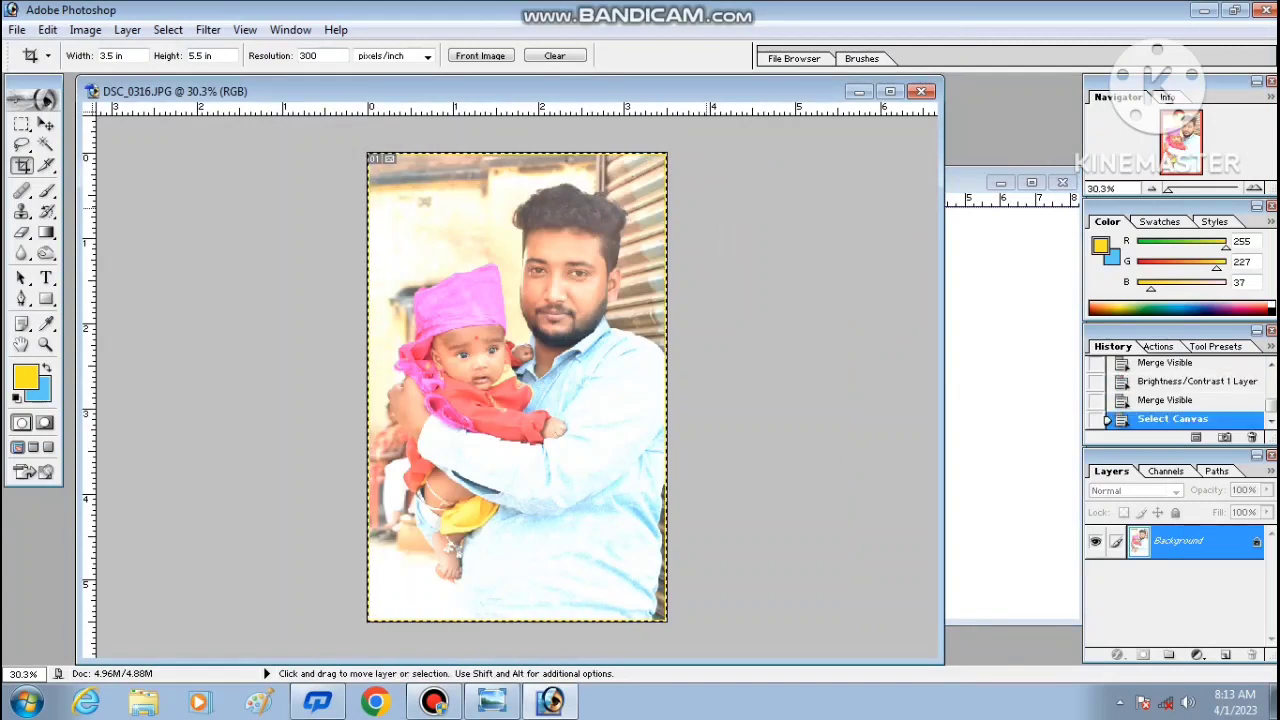
{"action": "key", "text": "ctrl+Tab"}
{"action": "key", "text": "ctrl+v"}
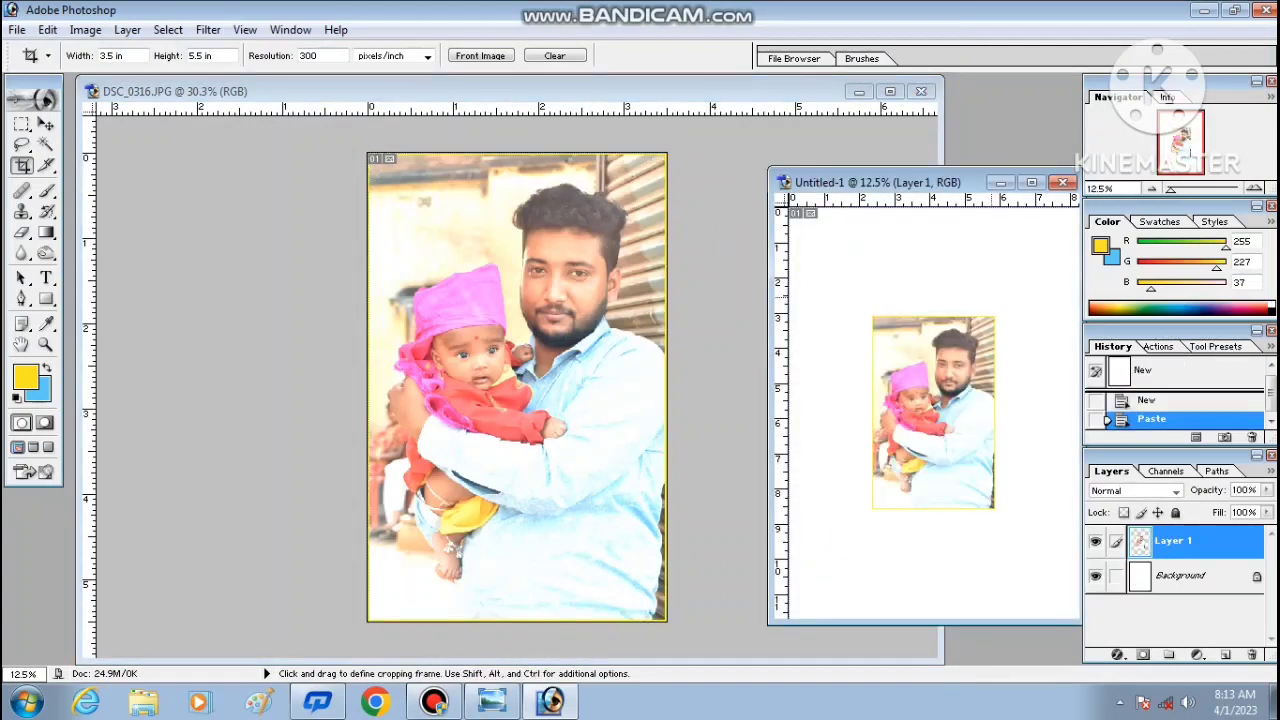
{"action": "left_click_drag", "start_coordinate": [950, 374], "coordinate": [850, 304]}
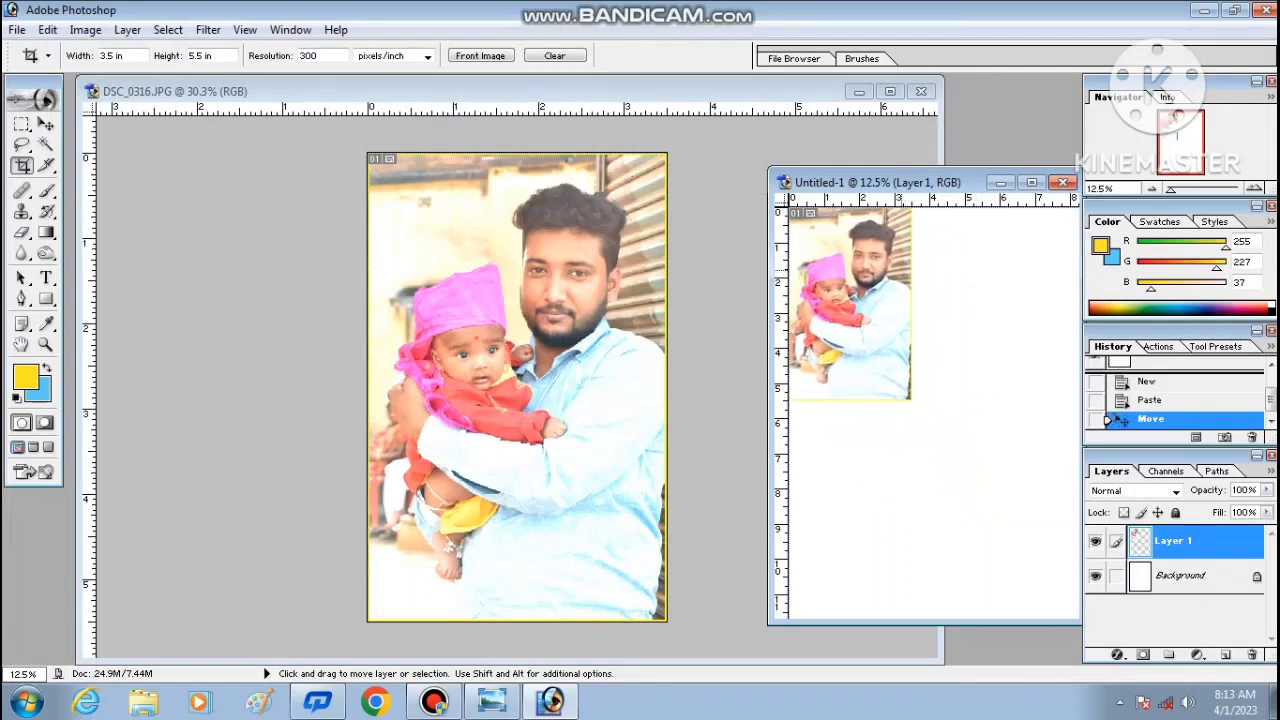
Shift the pasted photo slightly right and down to leave a narrow margin along the page's upper and left edges.
{"action": "key", "text": "ctrl+Right"}
{"action": "key", "text": "ctrl+Right"}
{"action": "key", "text": "ctrl+Right"}
{"action": "key", "text": "ctrl+Right"}
{"action": "key", "text": "ctrl+Right"}
{"action": "key", "text": "ctrl+Down"}
{"action": "key", "text": "ctrl+Down"}
{"action": "key", "text": "ctrl+Down"}
{"action": "key", "text": "ctrl+Down"}
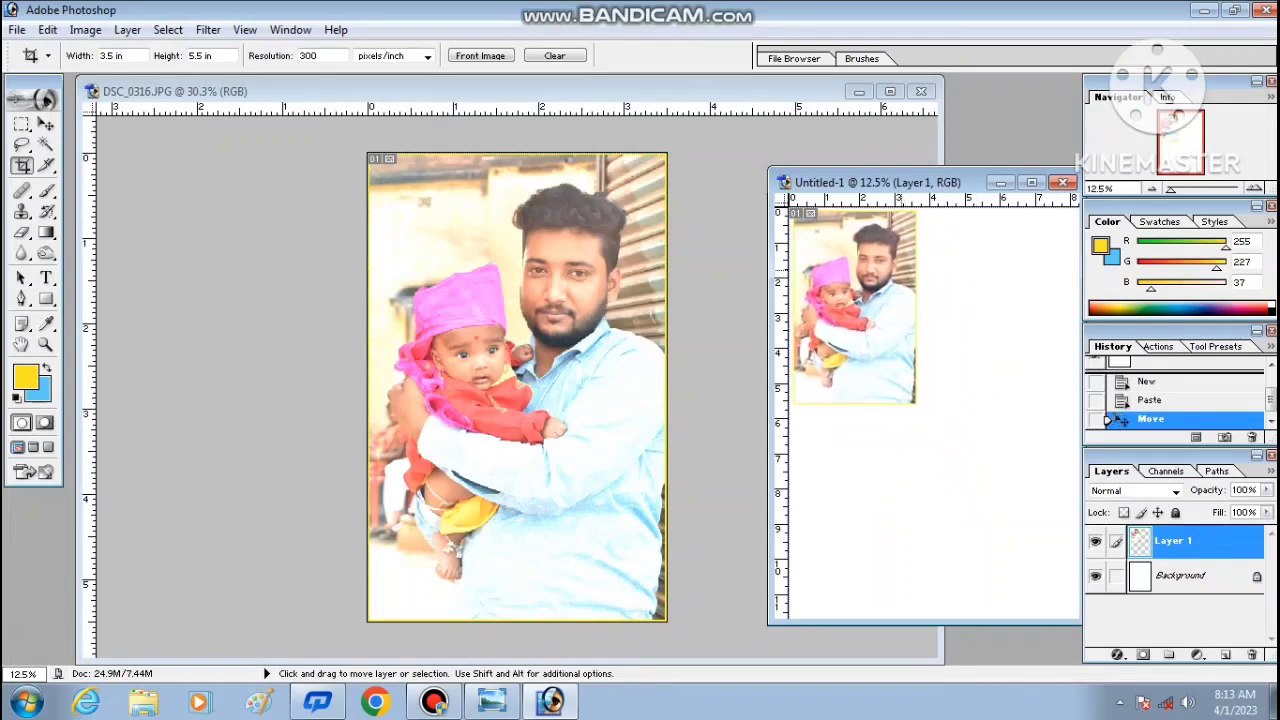
{"action": "key", "text": "ctrl+Right"}
{"action": "key", "text": "ctrl+Right"}
{"action": "key", "text": "ctrl+Down"}
{"action": "key", "text": "ctrl+Right"}
{"action": "key", "text": "ctrl+Right"}
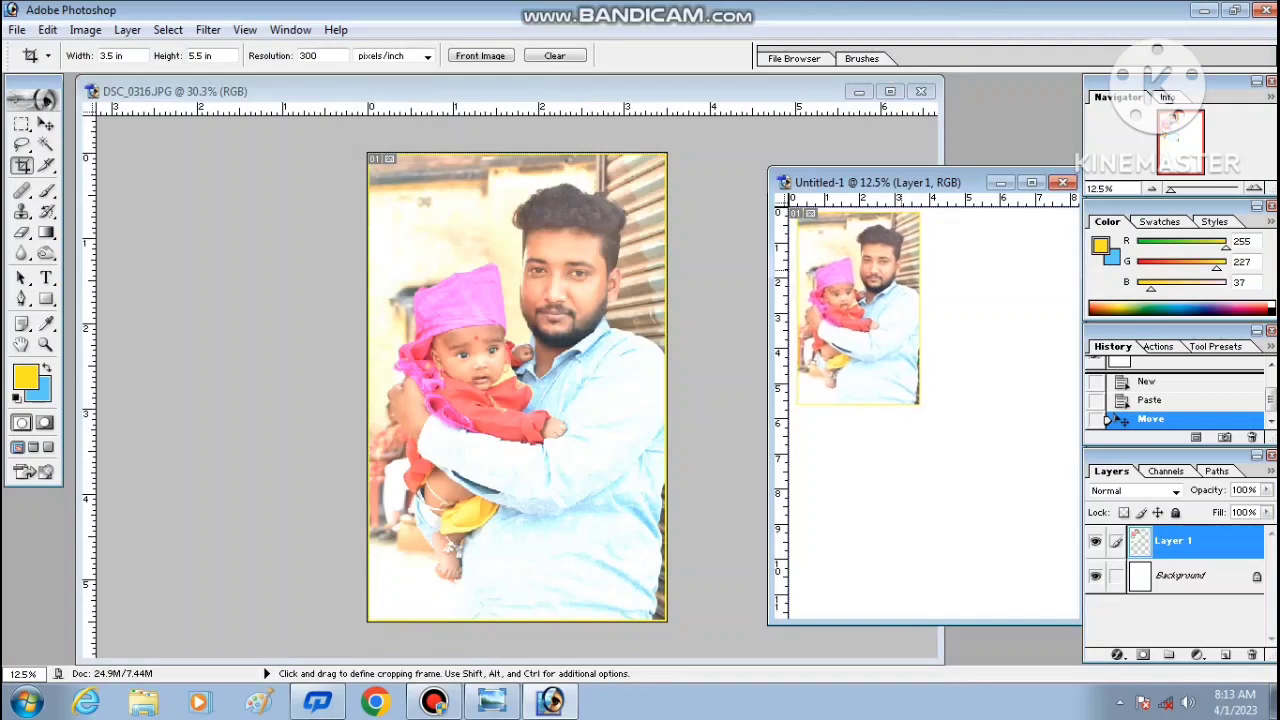
Duplicate the photo to the right of the first one and align their top edges with a small gap between them.
{"action": "left_click_drag", "start_coordinate": [877, 182], "coordinate": [828, 149]}
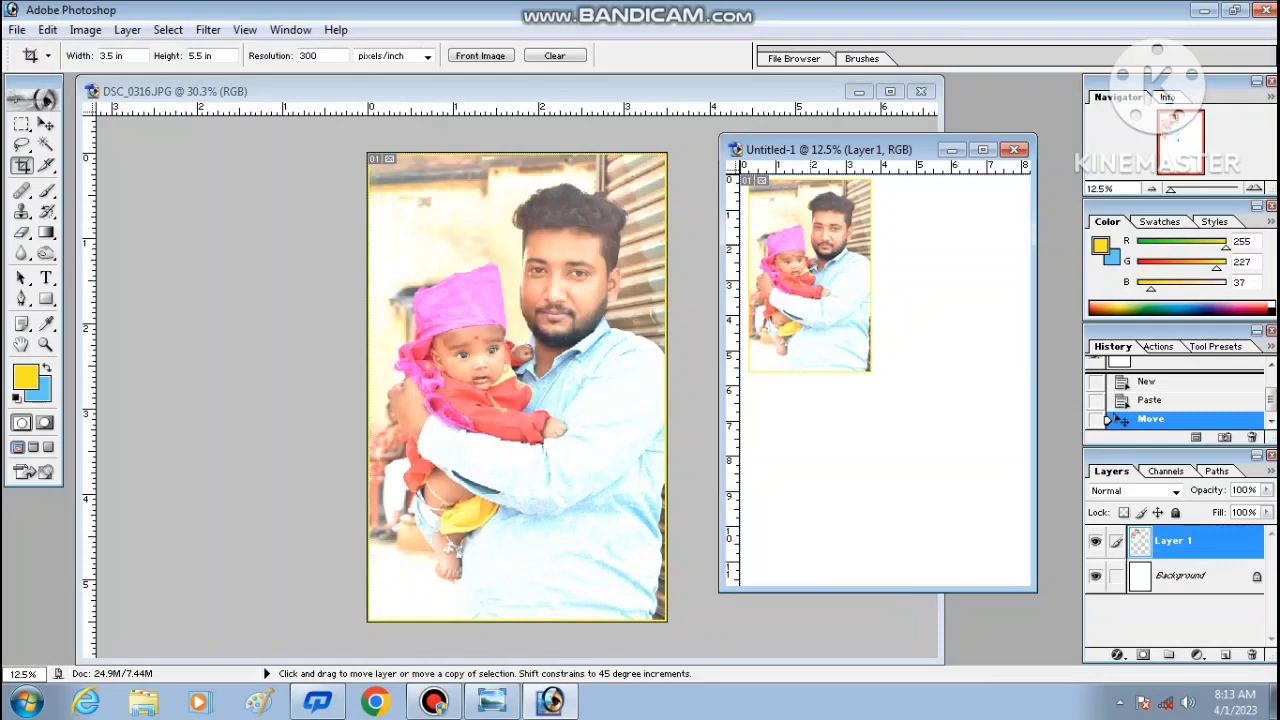
{"action": "left_click_drag", "start_coordinate": [808, 256], "coordinate": [936, 263]}
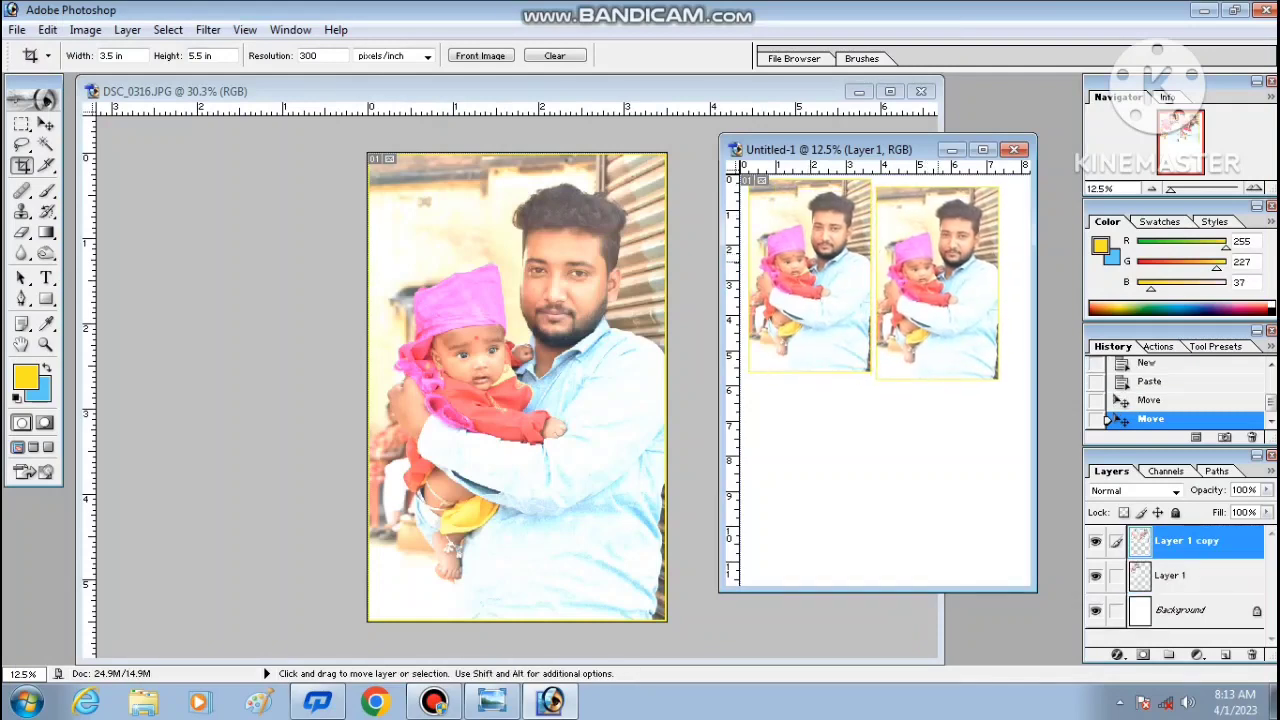
{"action": "key", "text": "Up"}
{"action": "key", "text": "Up"}
{"action": "key", "text": "Up"}
{"action": "key", "text": "Up"}
{"action": "key", "text": "Up"}
{"action": "key", "text": "Up"}
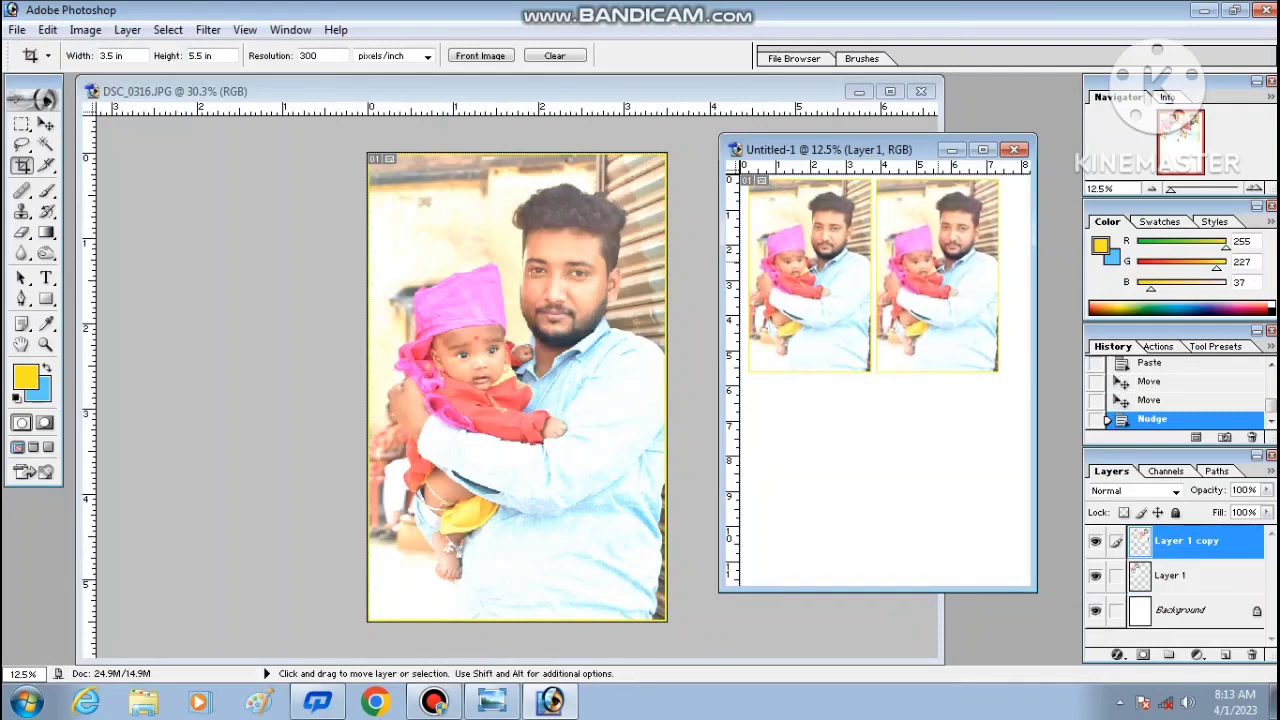
{"action": "key", "text": "Right"}
{"action": "key", "text": "Right"}
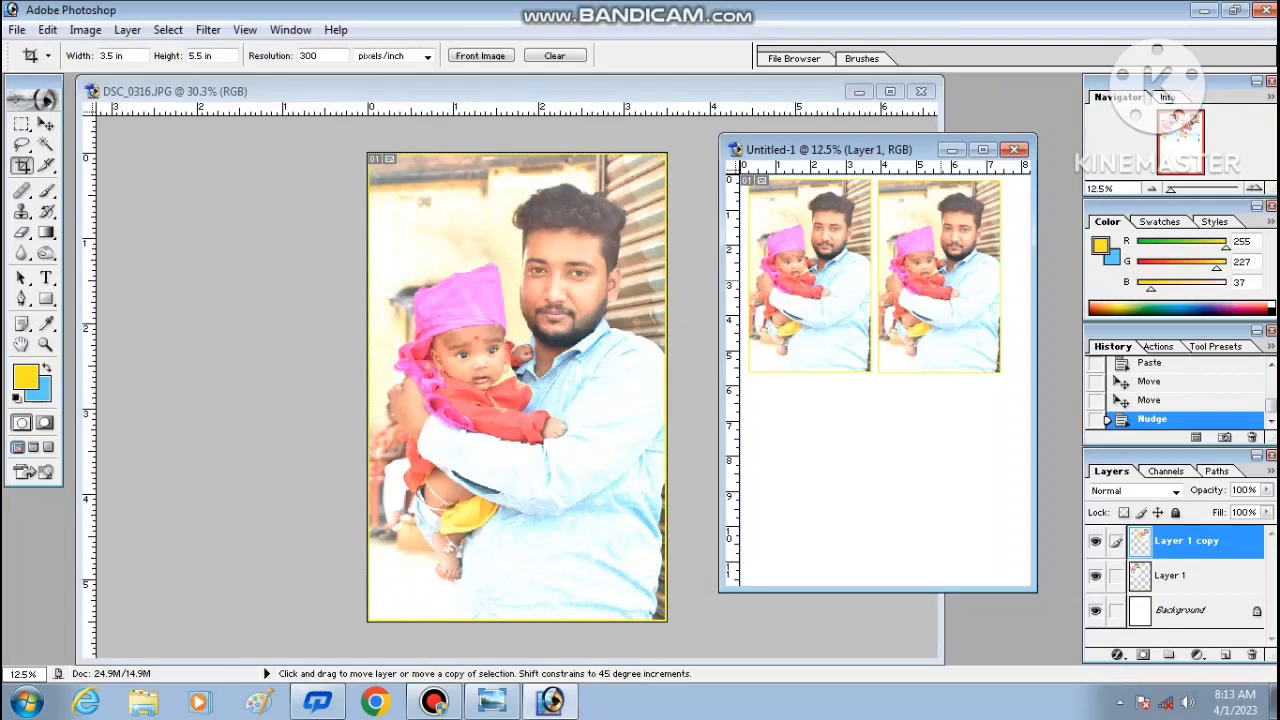
Place another copy of the photo below the first one and align it with the left column.
{"action": "left_click_drag", "start_coordinate": [943, 280], "coordinate": [805, 484]}
{"action": "key", "text": "Right"}
{"action": "key", "text": "Right"}
{"action": "key", "text": "Right"}
{"action": "key", "text": "Right"}
{"action": "key", "text": "Right"}
{"action": "key", "text": "Right"}
{"action": "key", "text": "Right"}
{"action": "key", "text": "Right"}
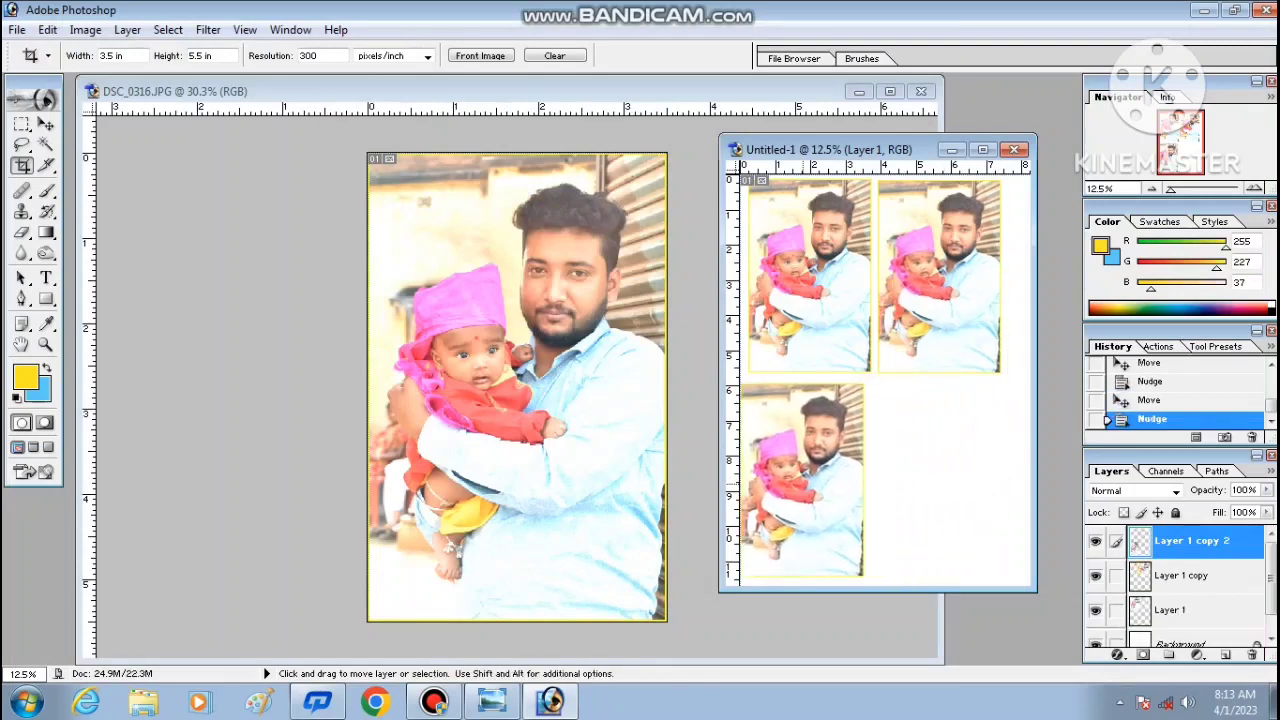
{"action": "key", "text": "Up"}
{"action": "key", "text": "Up"}
{"action": "key", "text": "Up"}
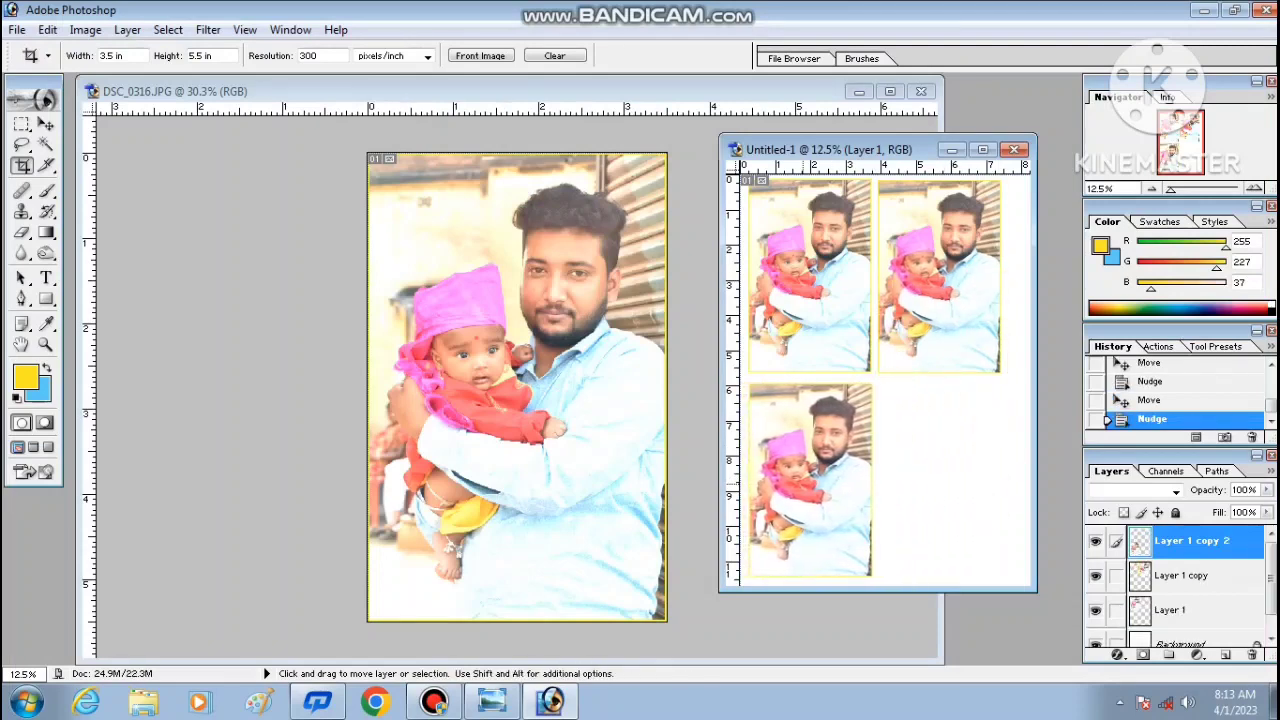
Duplicate the lower-left photo into the lower-right space and align it with its neighbours to complete the two-by-two layout.
{"action": "left_click_drag", "start_coordinate": [805, 484], "coordinate": [933, 486]}
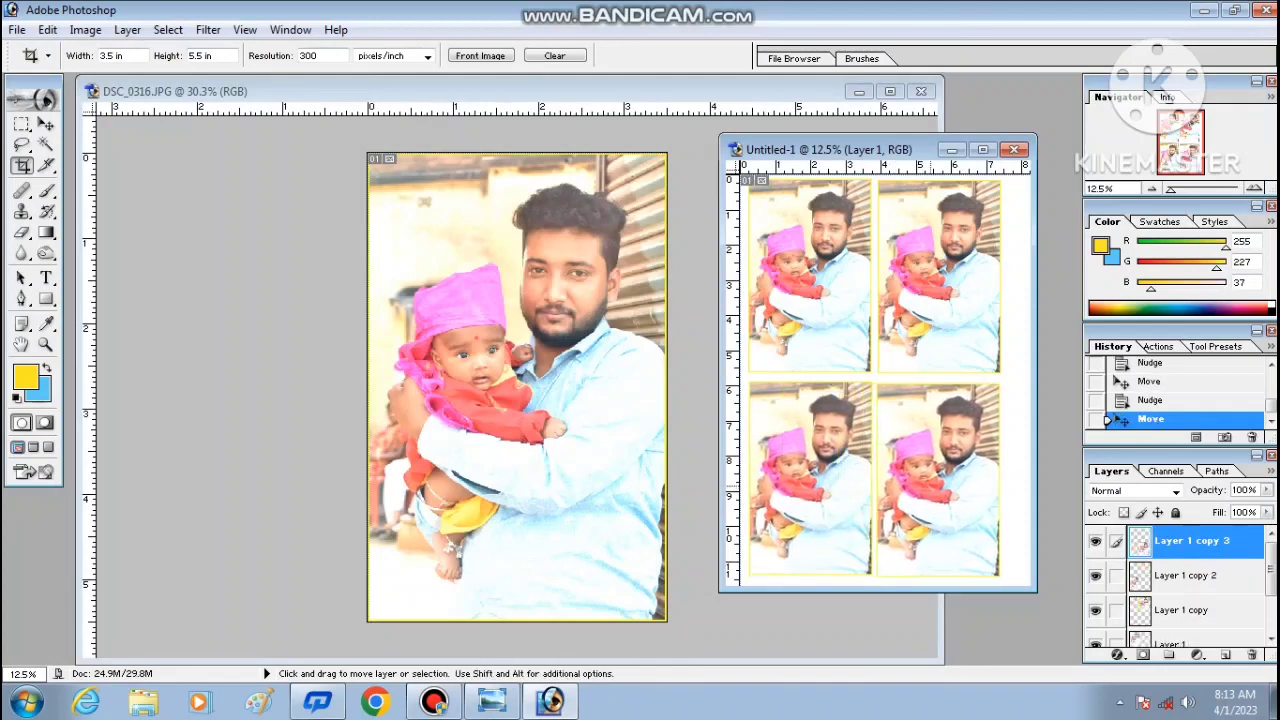
{"action": "key", "text": "ctrl+Up"}
{"action": "key", "text": "ctrl+Up"}
{"action": "key", "text": "ctrl+Right"}
{"action": "key", "text": "ctrl+Down"}
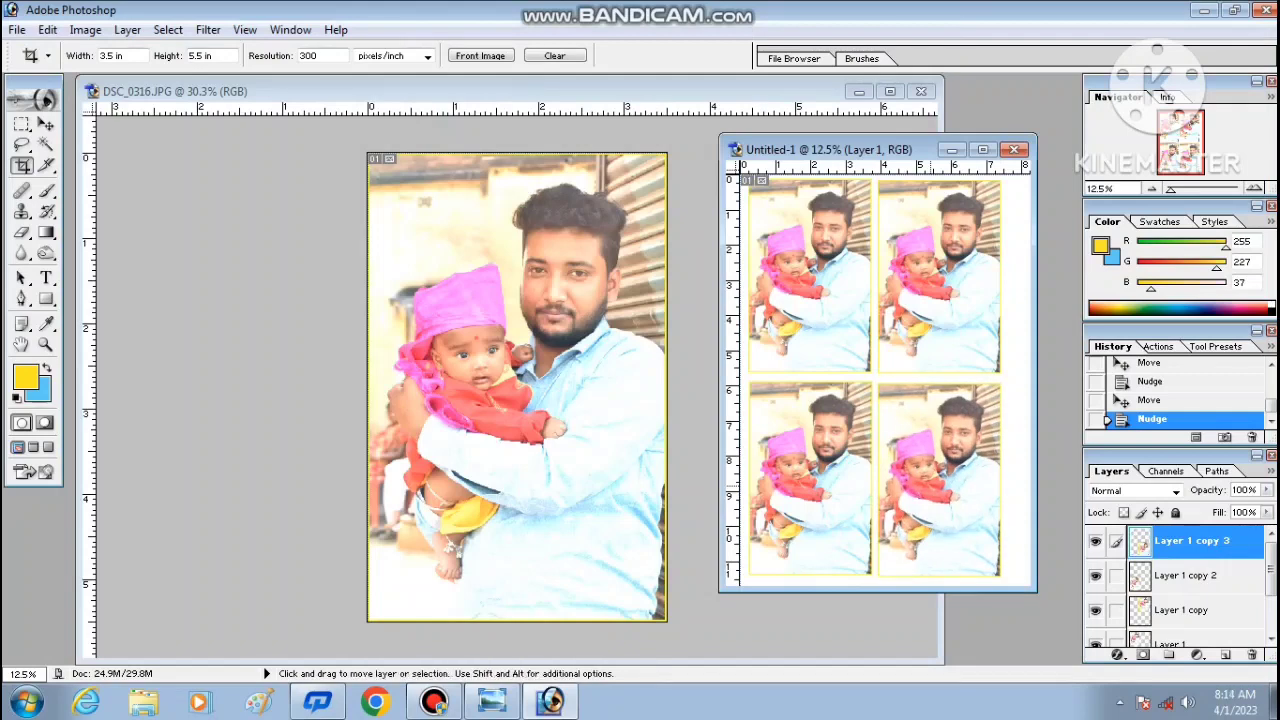
Scale the four-photo page to fit the media for printing and choose the HP Ink Tank 310 series printer.
{"action": "key", "text": "ctrl+p"}
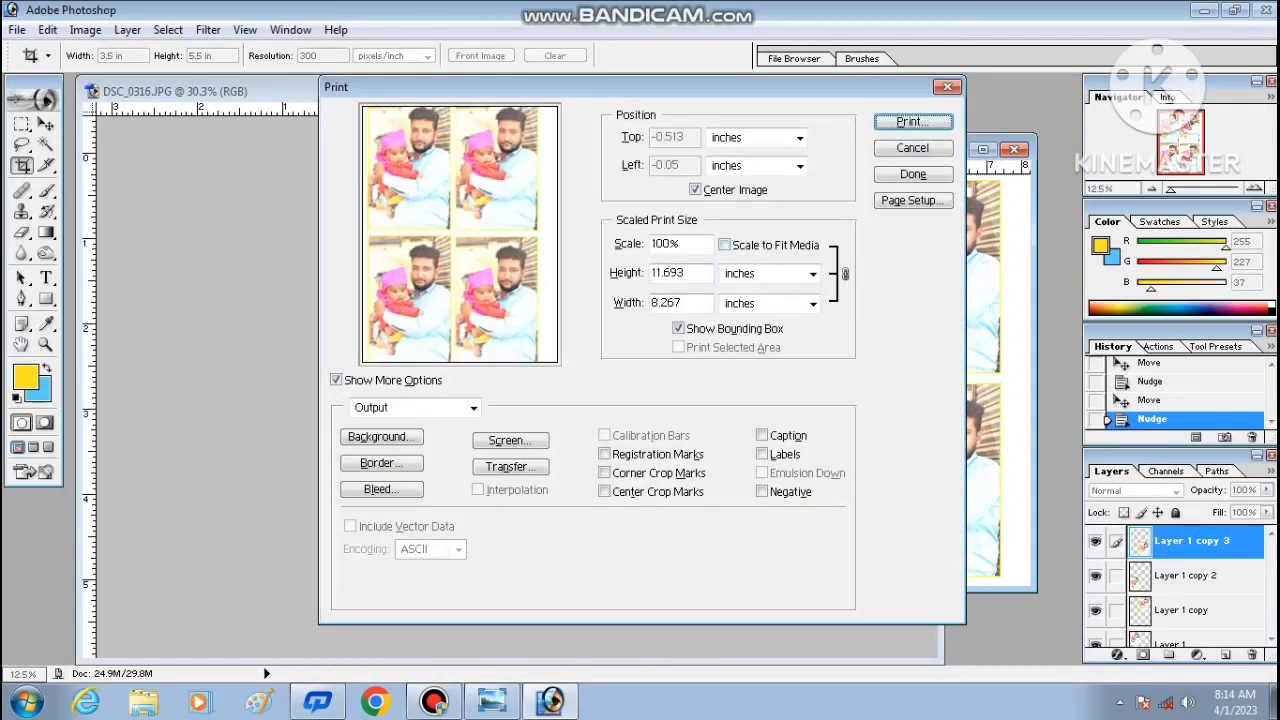
{"action": "left_click", "coordinate": [725, 245]}
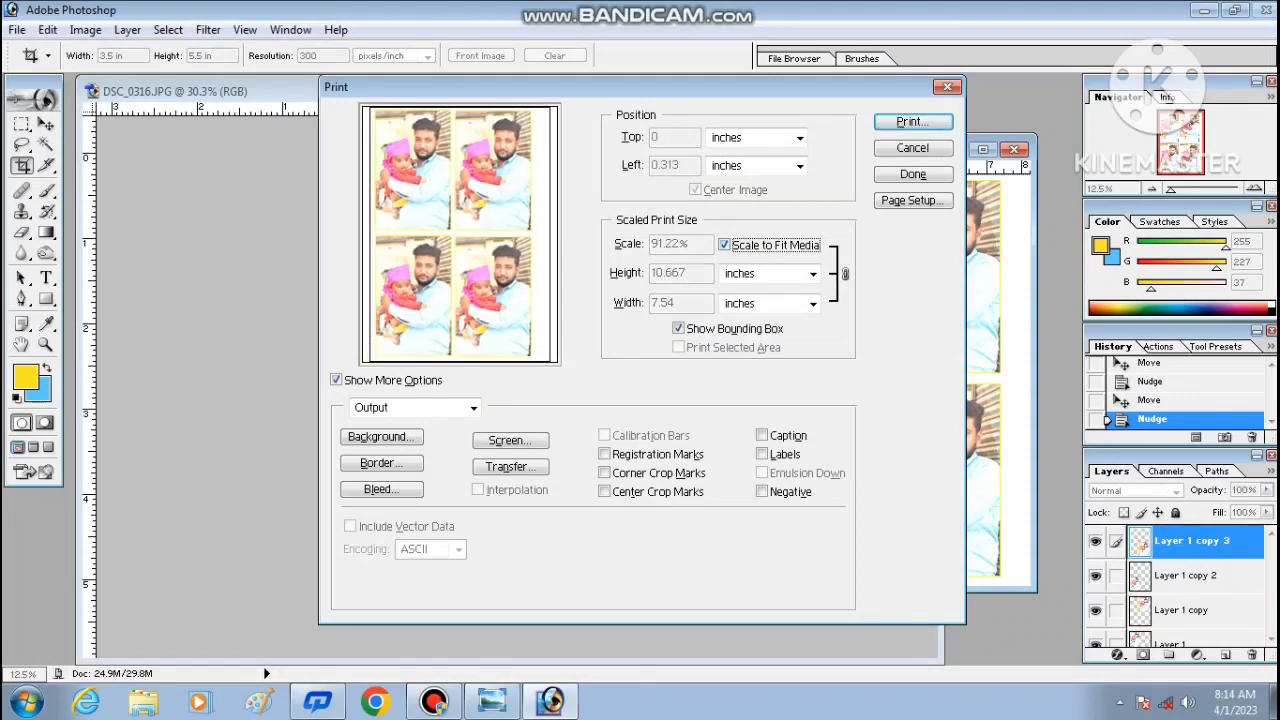
{"action": "left_click", "coordinate": [912, 122]}
{"action": "left_click", "coordinate": [686, 126]}
{"action": "left_click", "coordinate": [580, 167]}
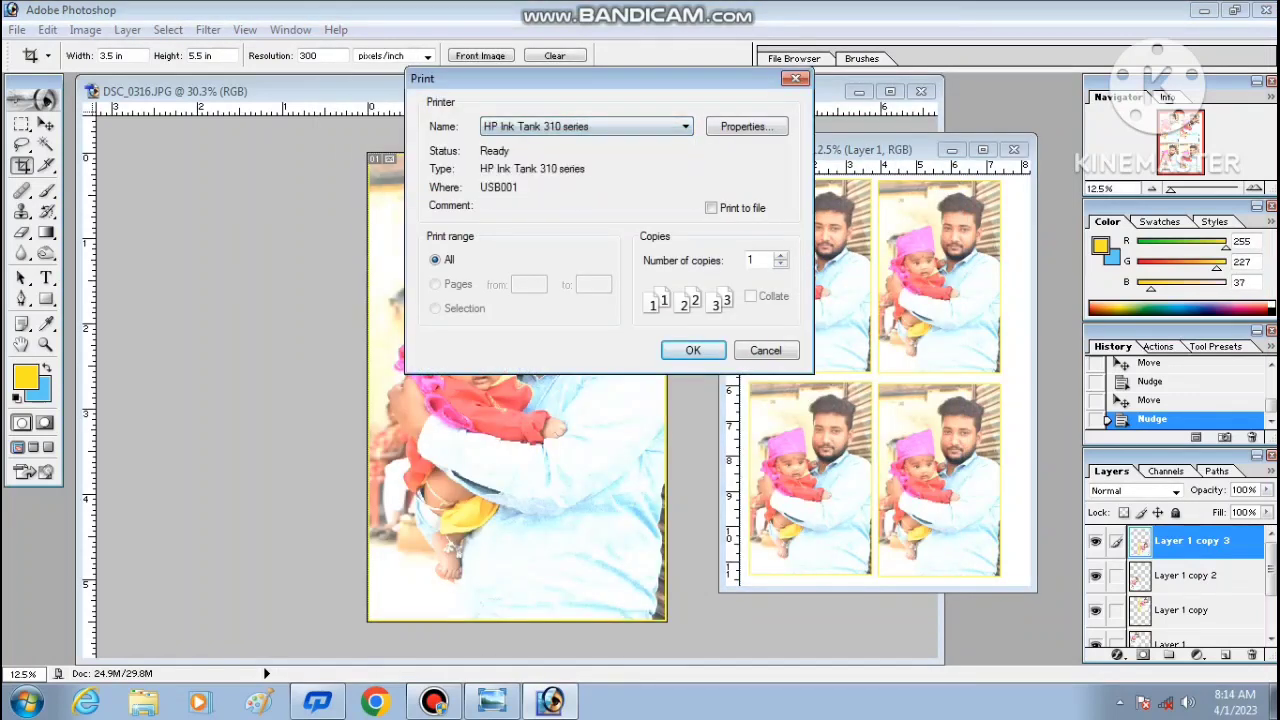
Set the printer's media to Other Glossy Inkjet Papers with Best quality, and print one copy of the page.
{"action": "key", "text": "alt+p"}
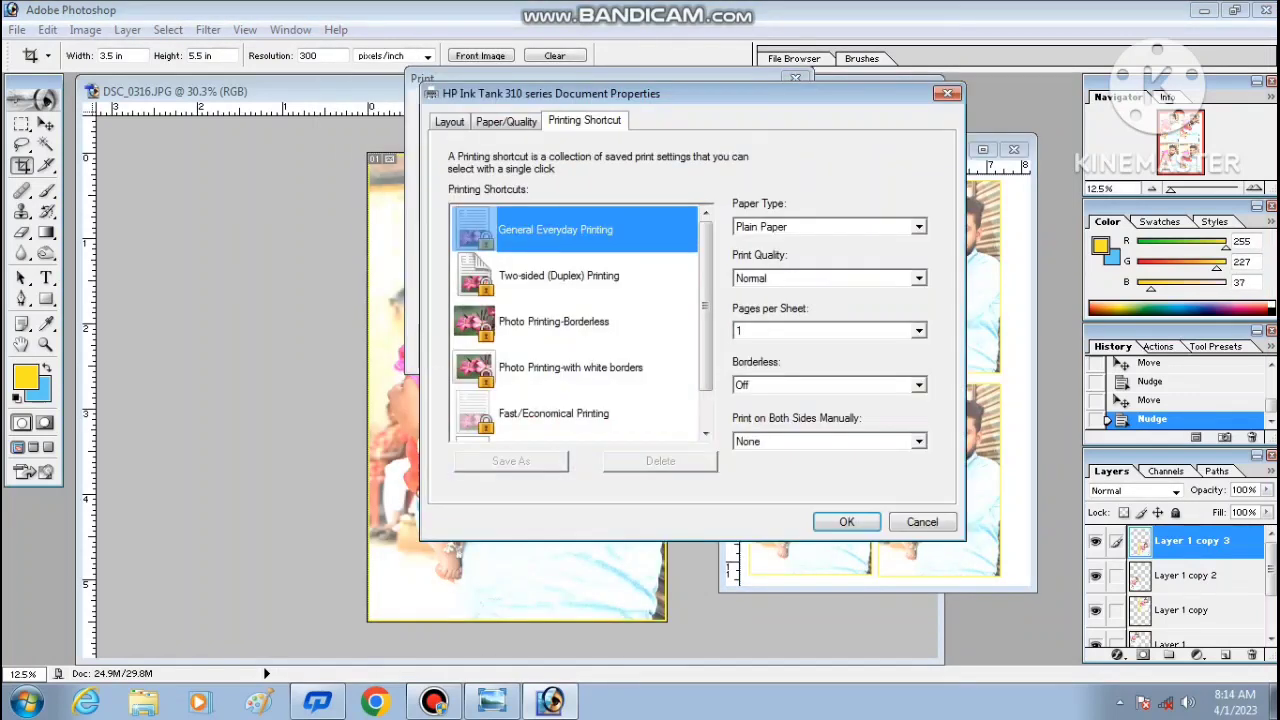
{"action": "key", "text": "ctrl+shift+Tab"}
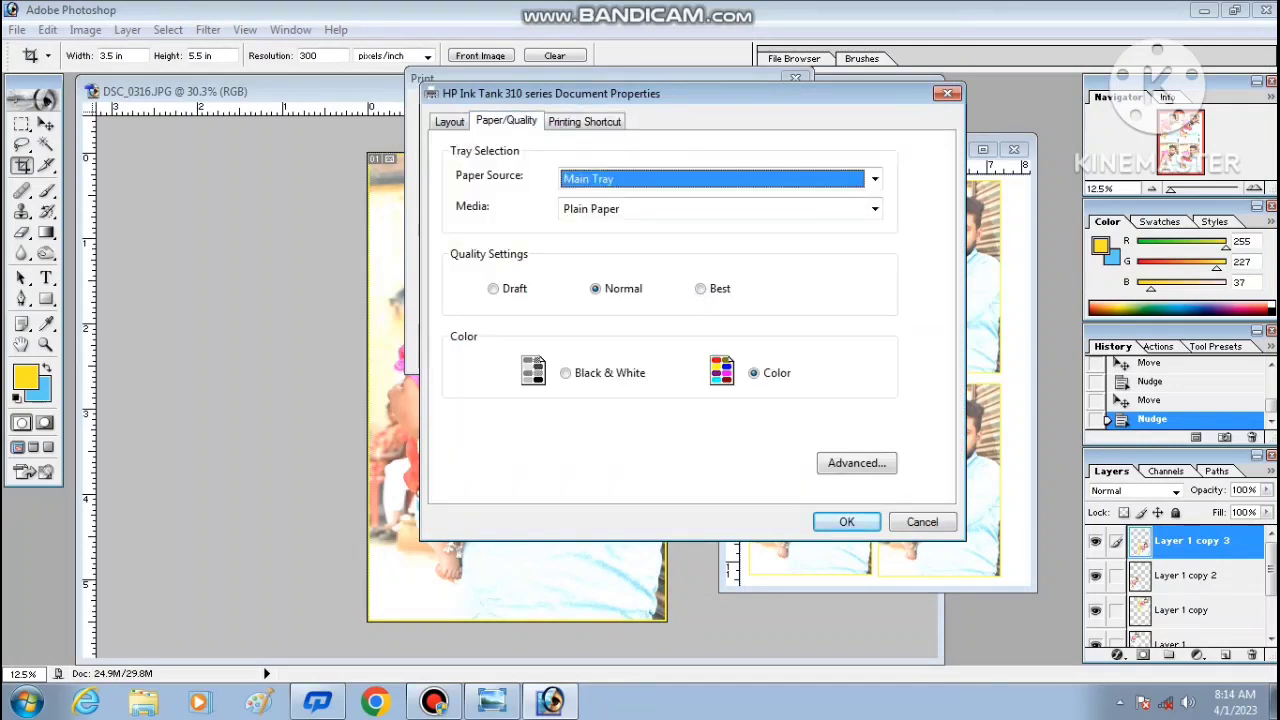
{"action": "key", "text": "Tab"}
{"action": "key", "text": "alt+Down"}
{"action": "key", "text": "End"}
{"action": "key", "text": "Return"}
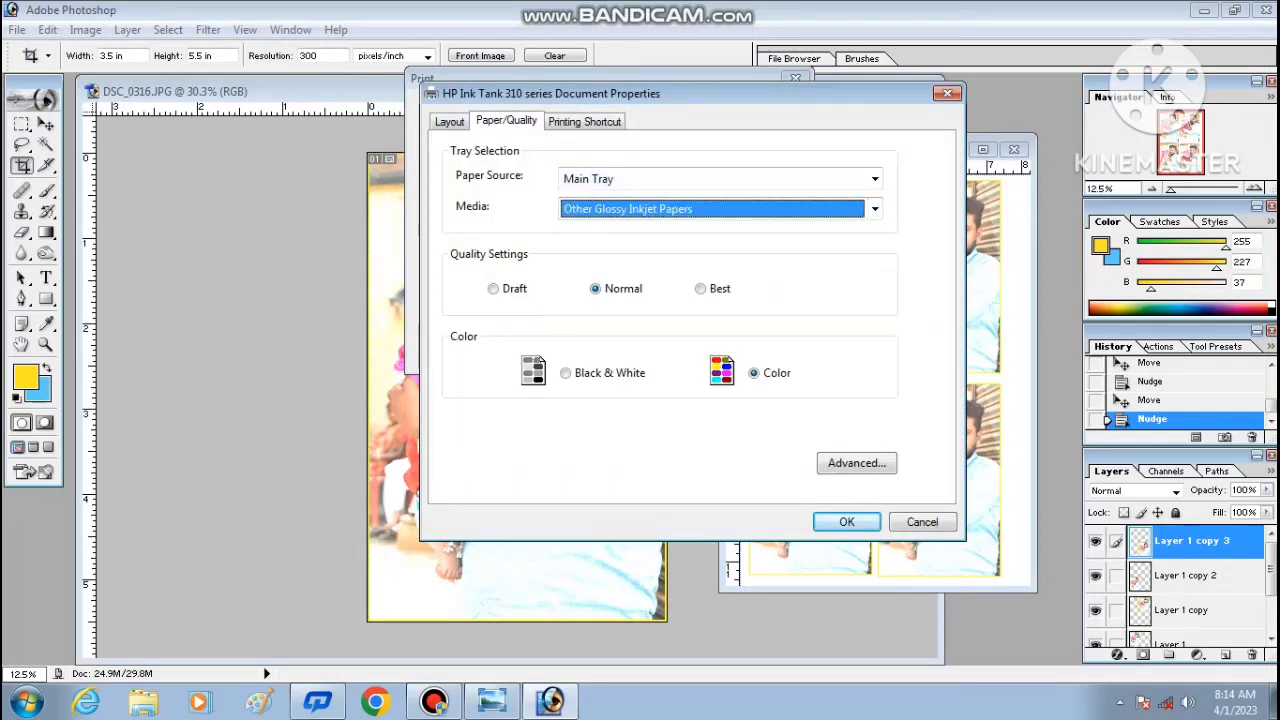
{"action": "key", "text": "Tab"}
{"action": "key", "text": "Right"}
{"action": "key", "text": "Return"}
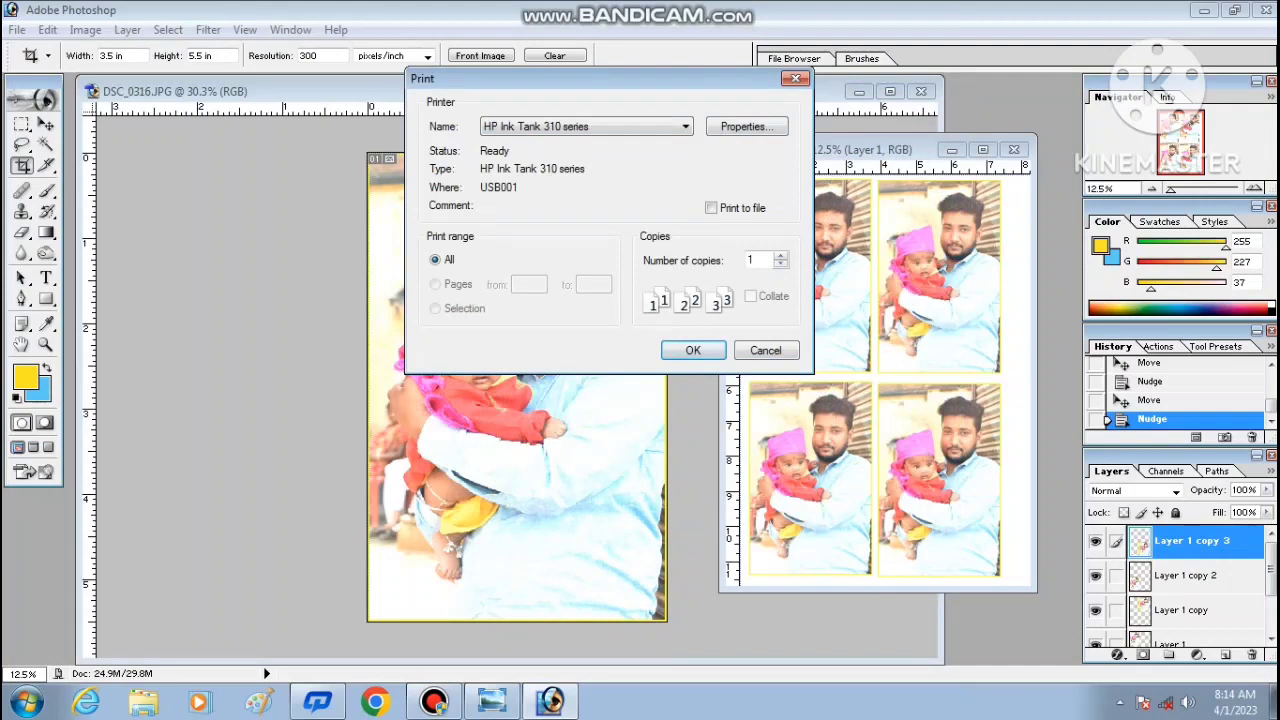
{"action": "key", "text": "Return"}
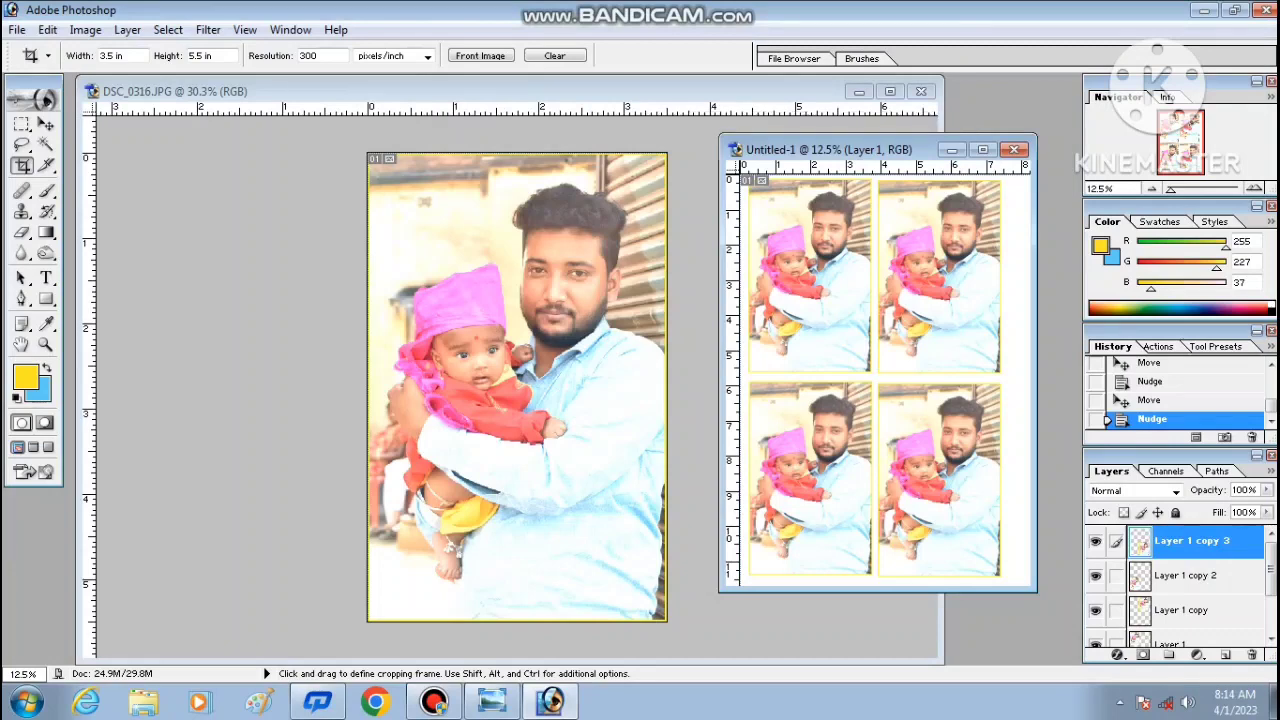
{"action": "left_click", "coordinate": [434, 702]}
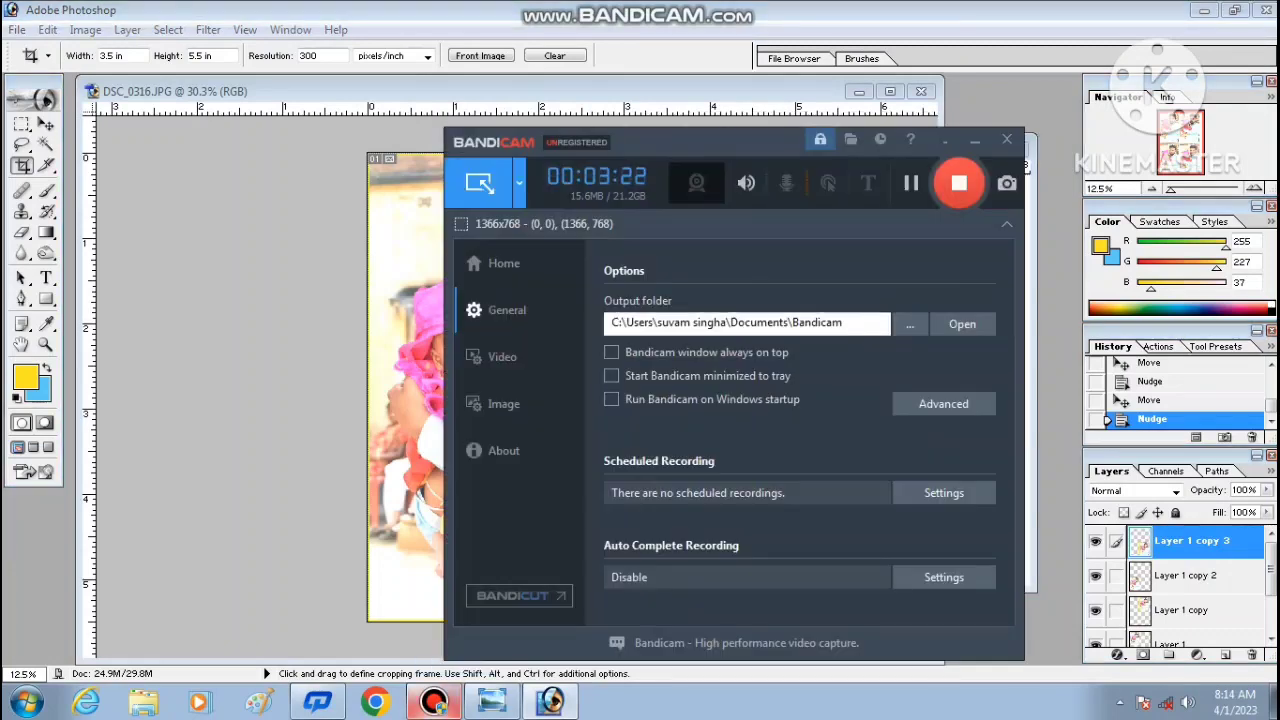